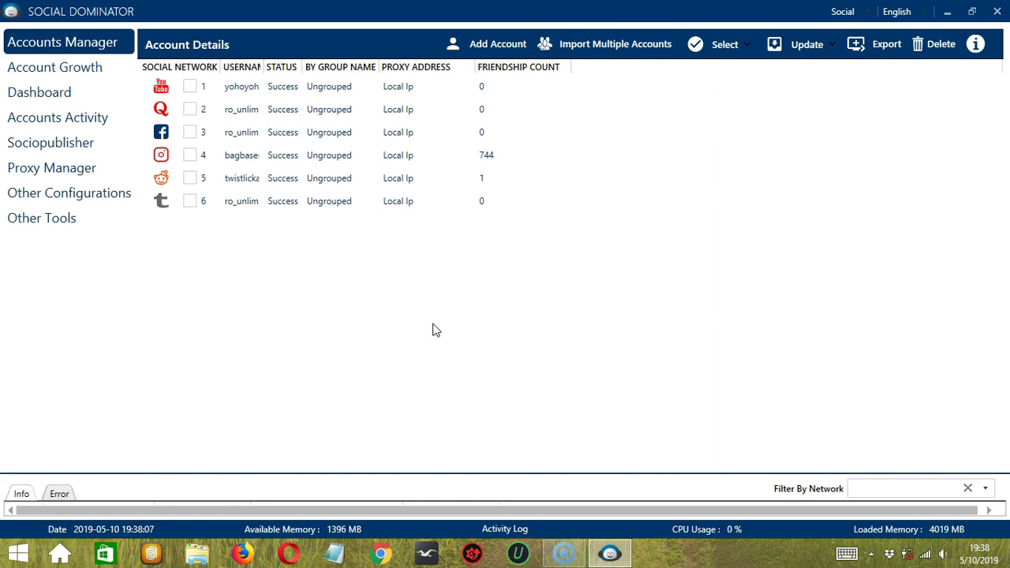
{"action": "left_click", "coordinate": [356, 305]}
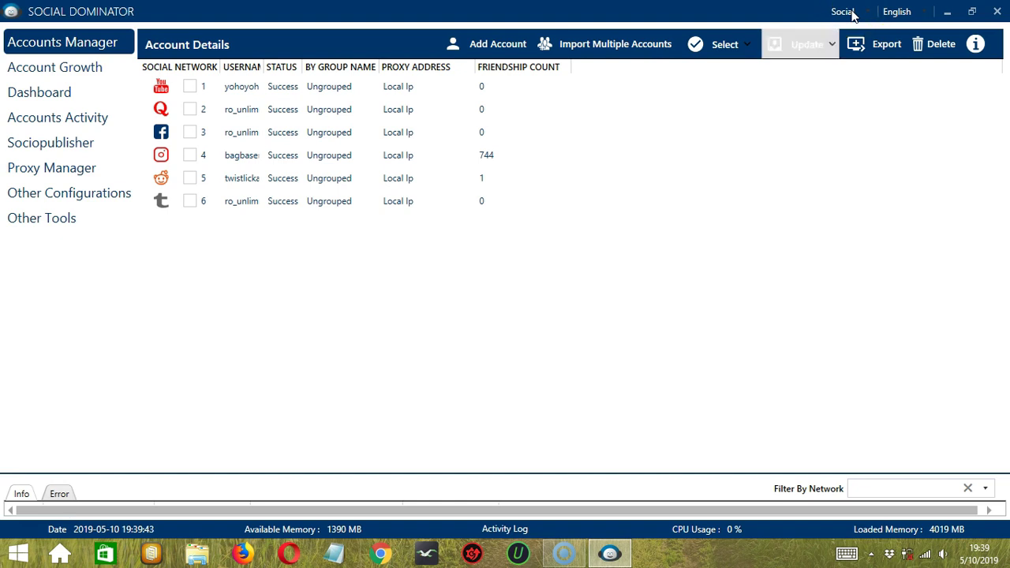
{"action": "left_click", "coordinate": [78, 148]}
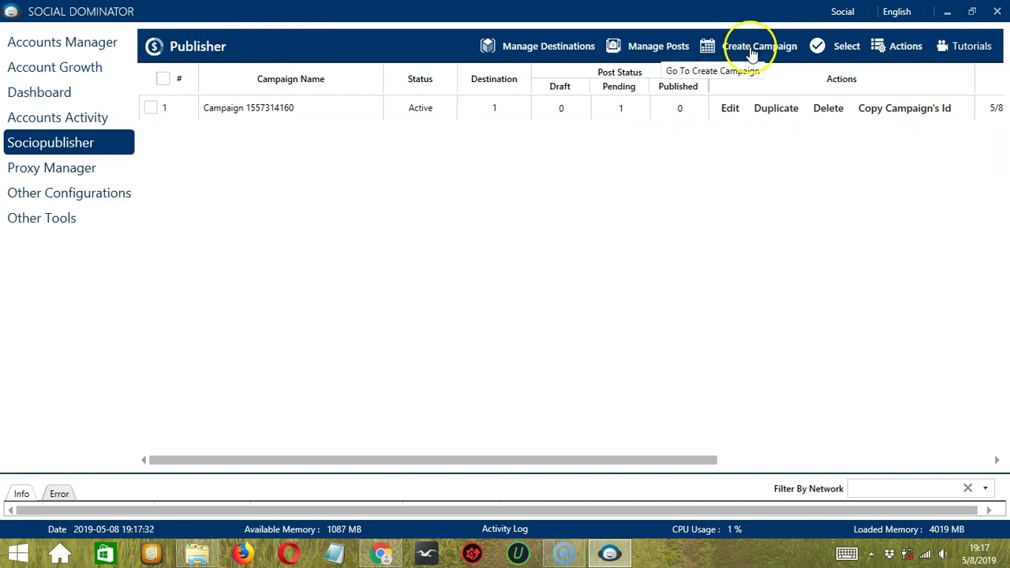
- Begin a new campaign with Create Campaign in the Publisher toolbar
{"action": "left_click", "coordinate": [761, 47]}
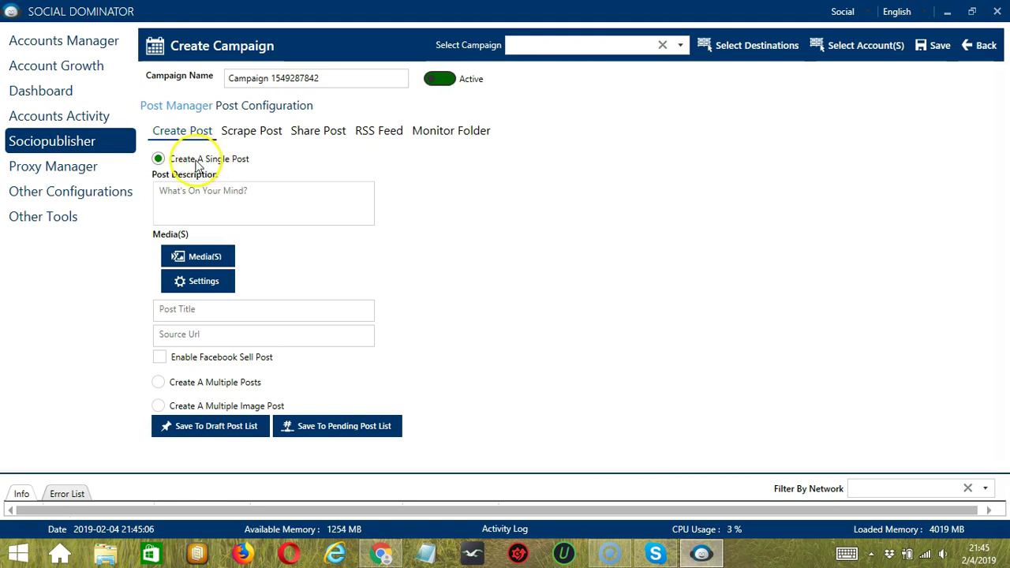
- Write 'Happy' as the post description and attach youtube.png as its media
{"action": "left_click", "coordinate": [232, 192]}
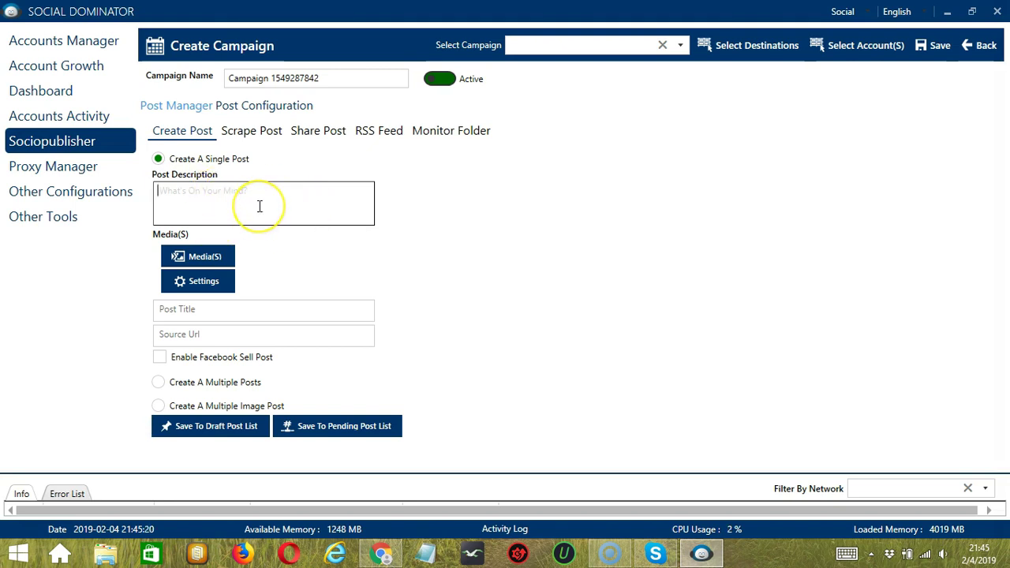
{"action": "left_click", "coordinate": [252, 207]}
{"action": "type", "text": "Happy"}
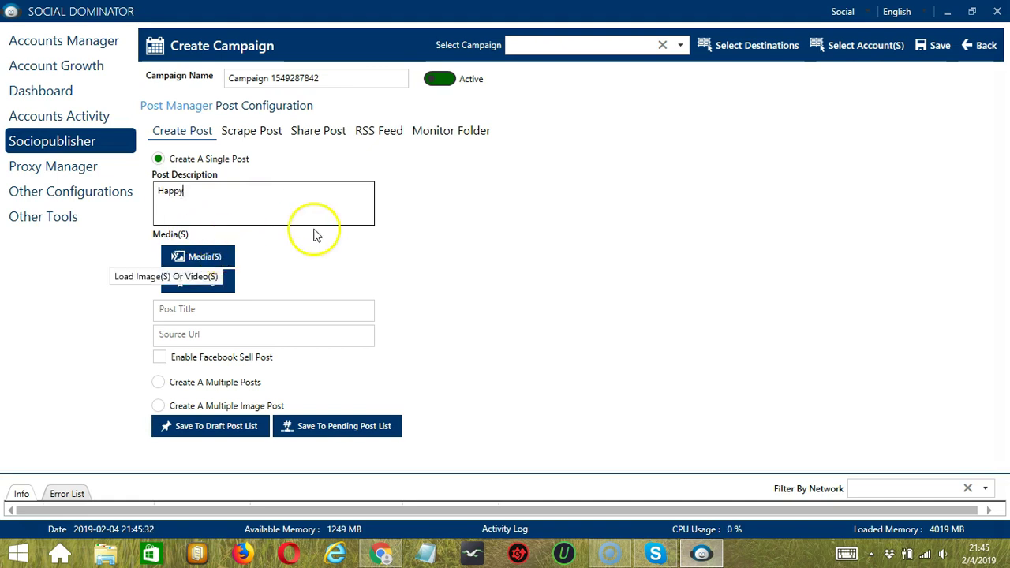
{"action": "left_click", "coordinate": [218, 257]}
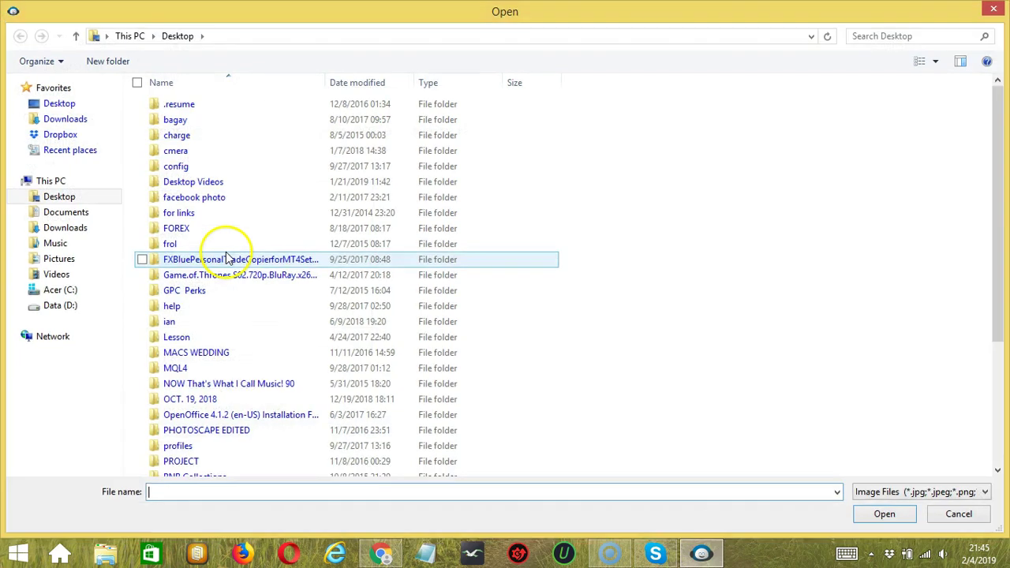
{"action": "scroll", "coordinate": [258, 335], "scroll_direction": "down", "scroll_amount": 4}
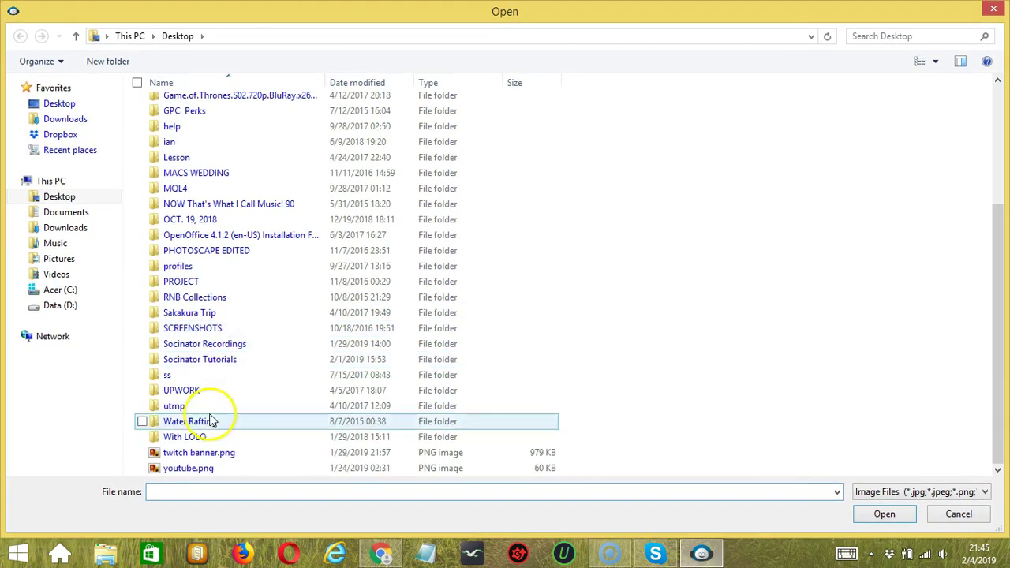
{"action": "left_click", "coordinate": [204, 468]}
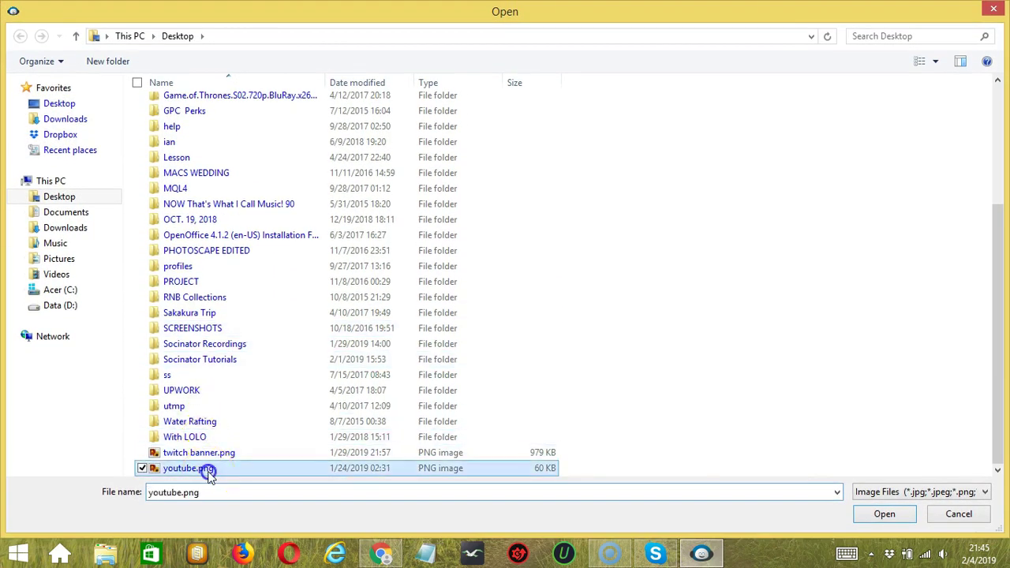
{"action": "left_click", "coordinate": [882, 513]}
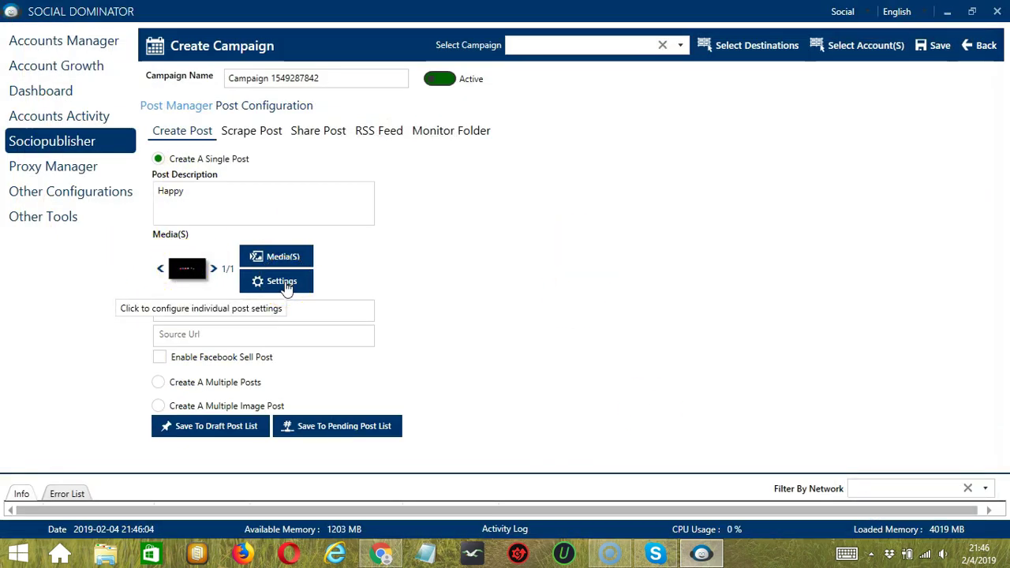
- Enable Tag Users in the post's Tumblr settings and focus the Add Tag Users box
{"action": "left_click", "coordinate": [198, 281]}
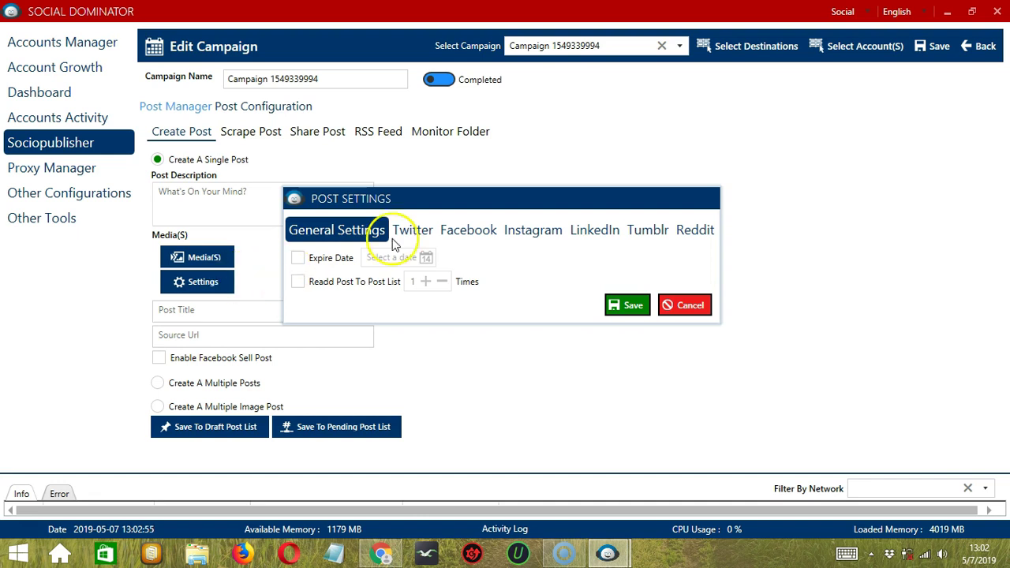
{"action": "left_click", "coordinate": [646, 235]}
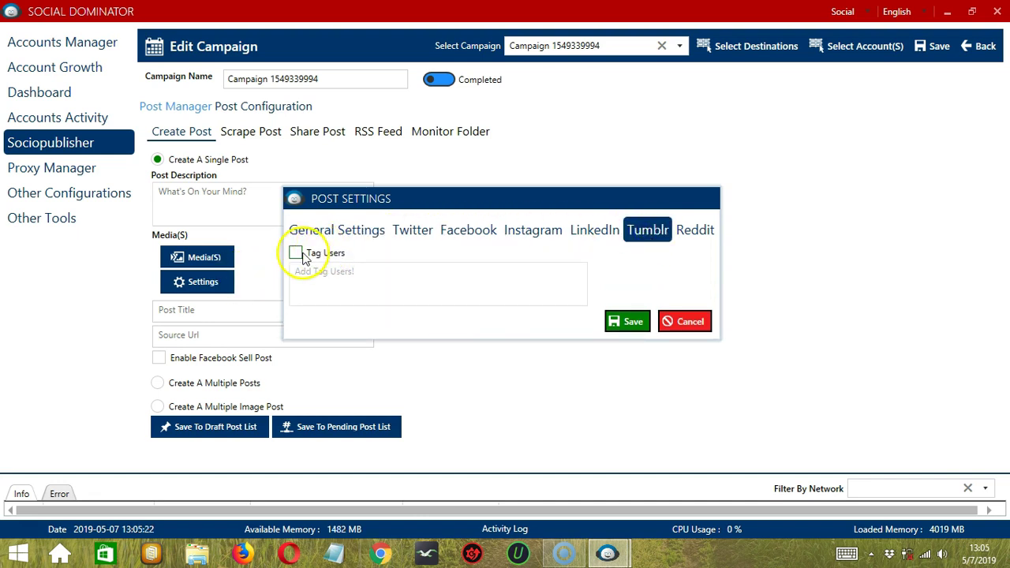
{"action": "left_click", "coordinate": [297, 254]}
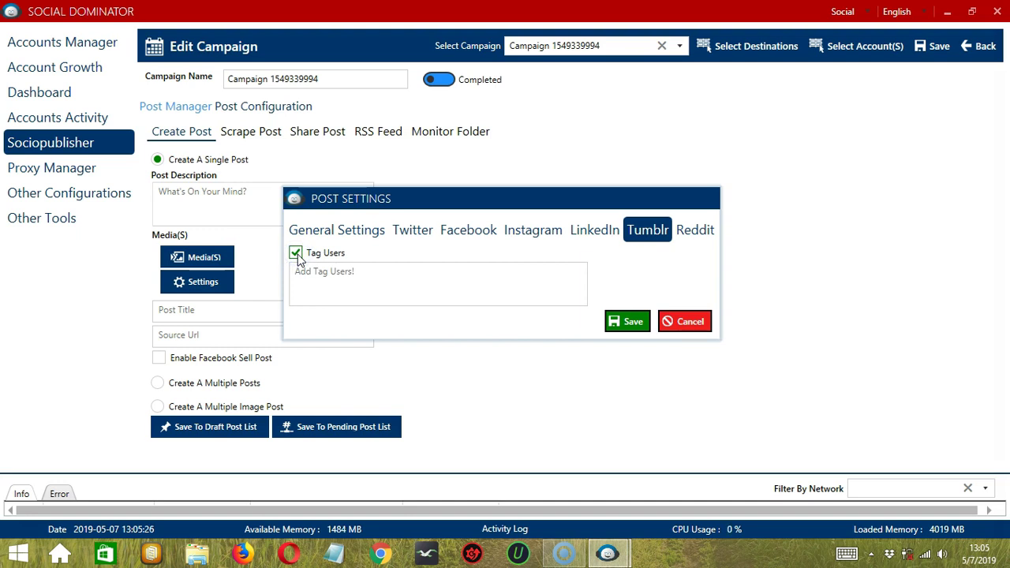
{"action": "left_click", "coordinate": [380, 283]}
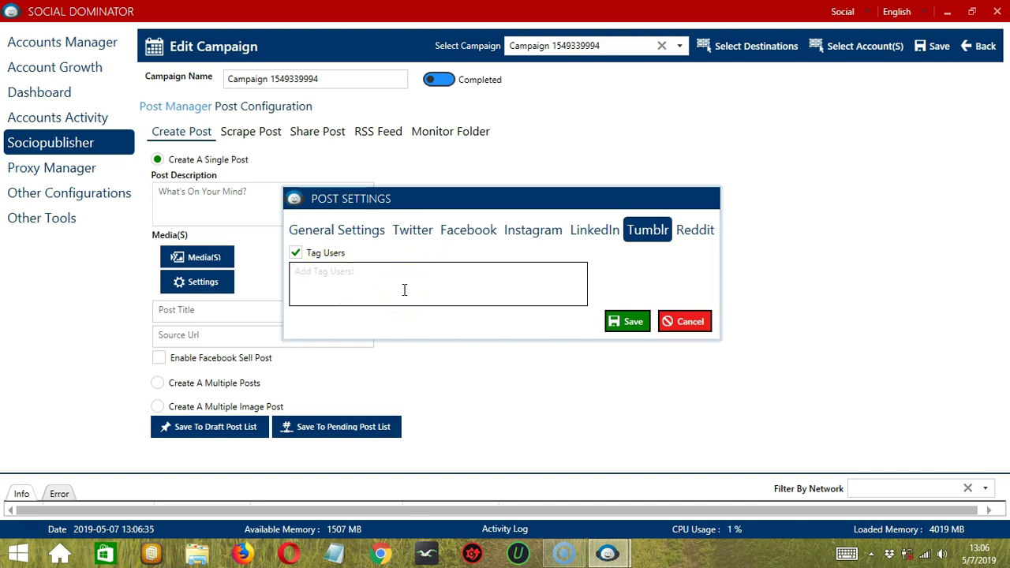
{"action": "left_click", "coordinate": [444, 286]}
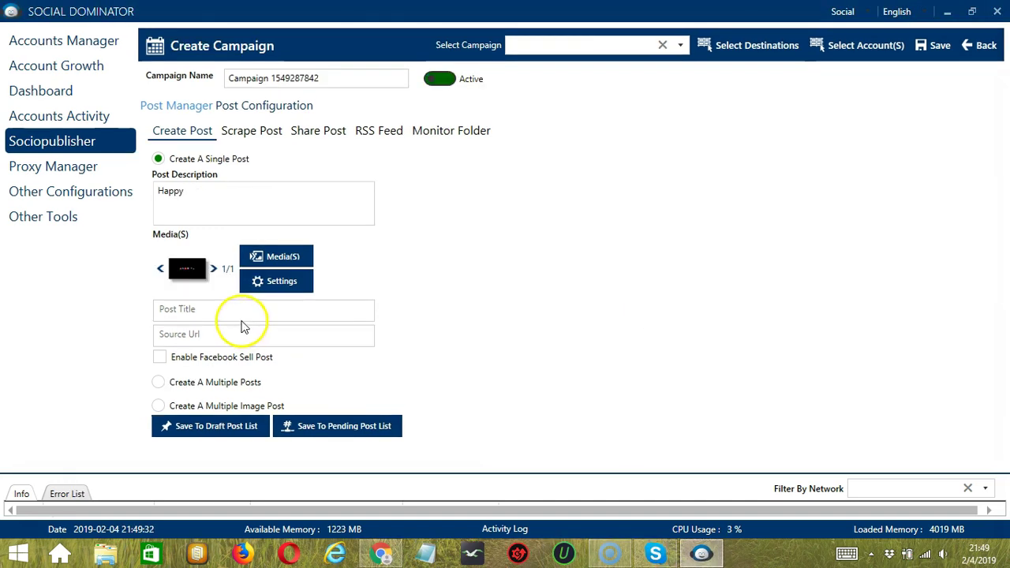
- Enable Facebook Sell Post and focus the what-are-you-selling field
{"action": "left_click", "coordinate": [242, 313]}
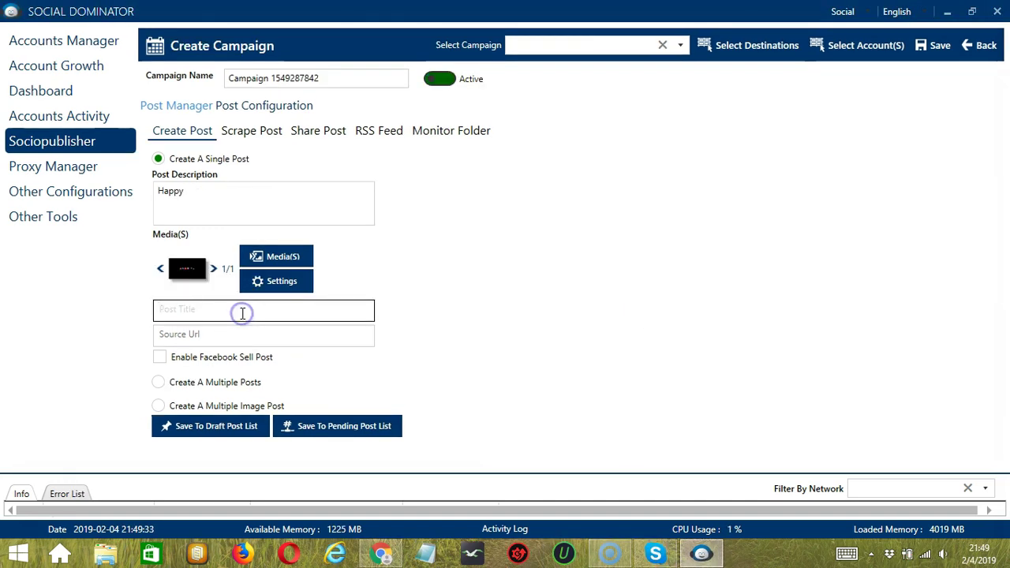
{"action": "left_click", "coordinate": [263, 333]}
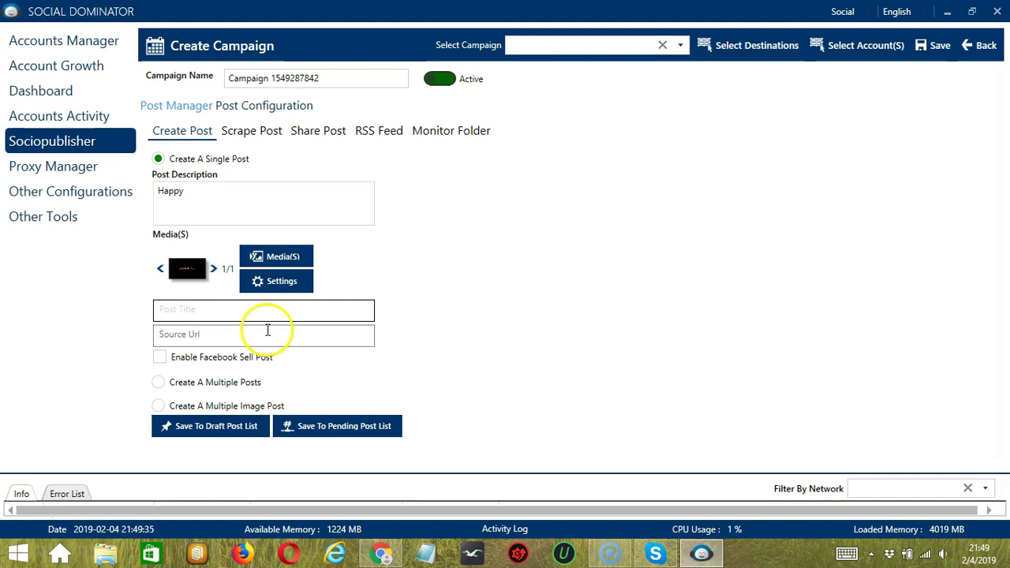
{"action": "left_click", "coordinate": [160, 359]}
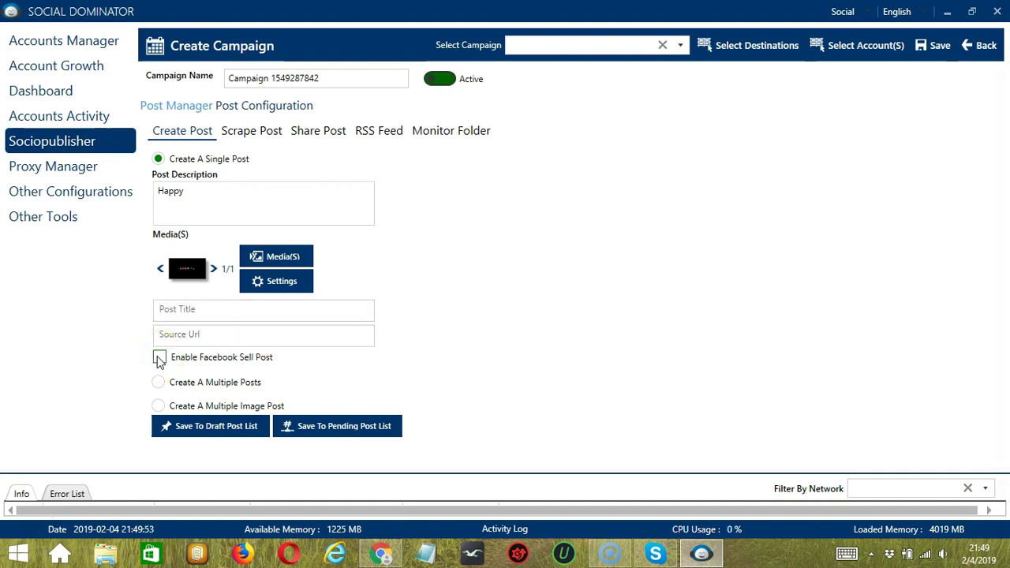
{"action": "left_click", "coordinate": [159, 359]}
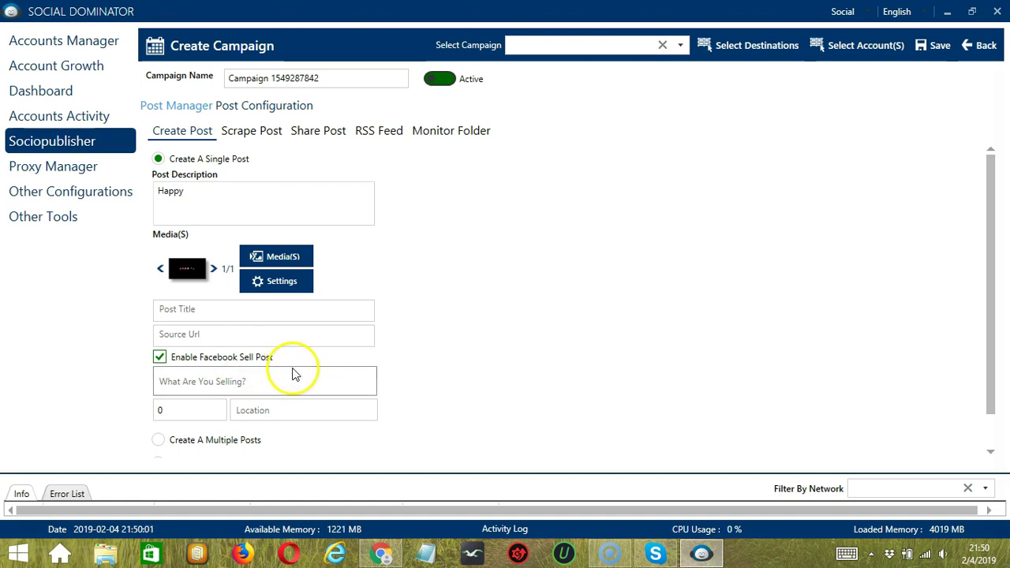
{"action": "left_click", "coordinate": [198, 381]}
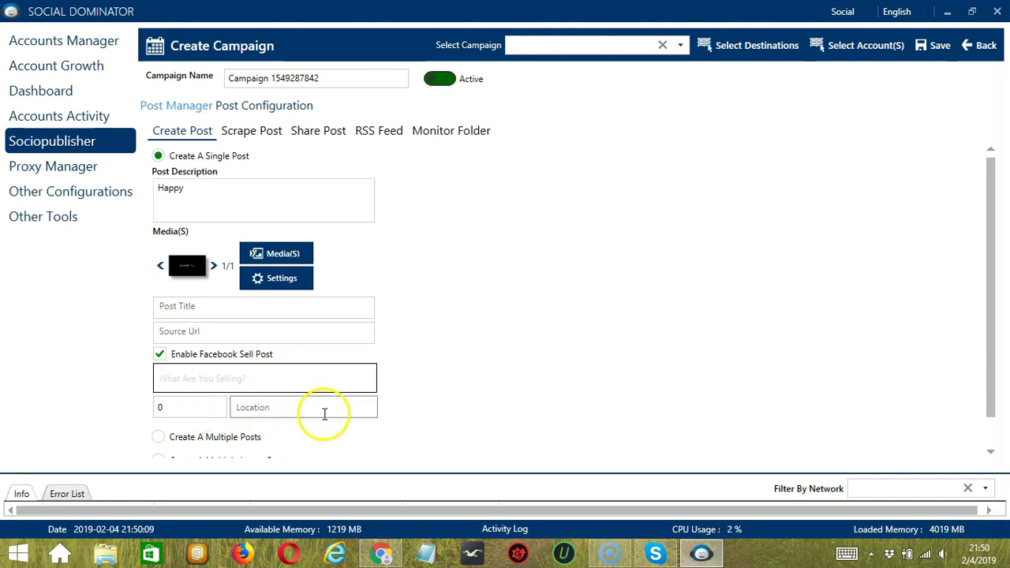
- Switch the campaign's post type to Create A Multiple Posts
{"action": "scroll", "coordinate": [464, 221], "scroll_direction": "down", "scroll_amount": 1}
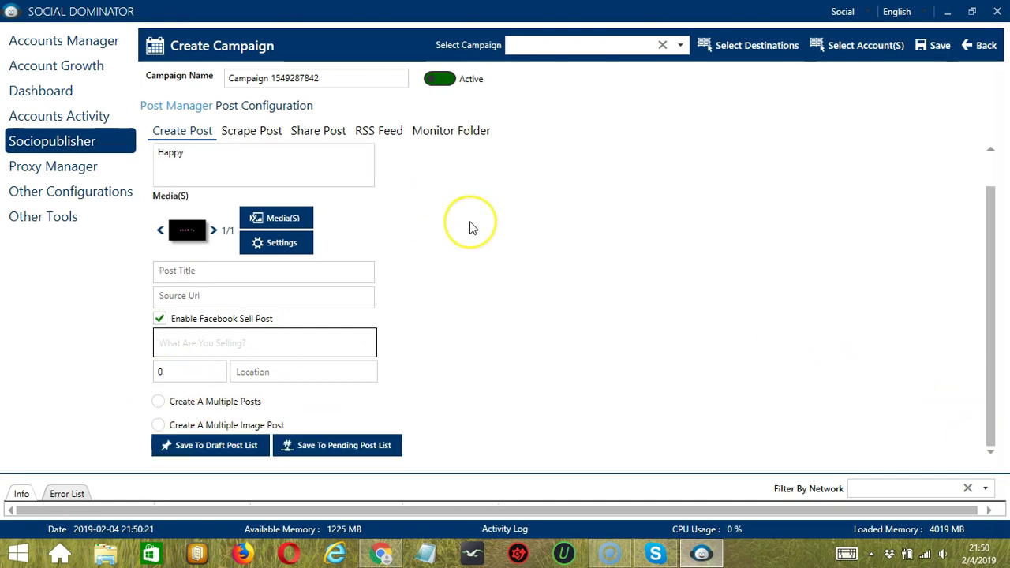
{"action": "left_click", "coordinate": [158, 401]}
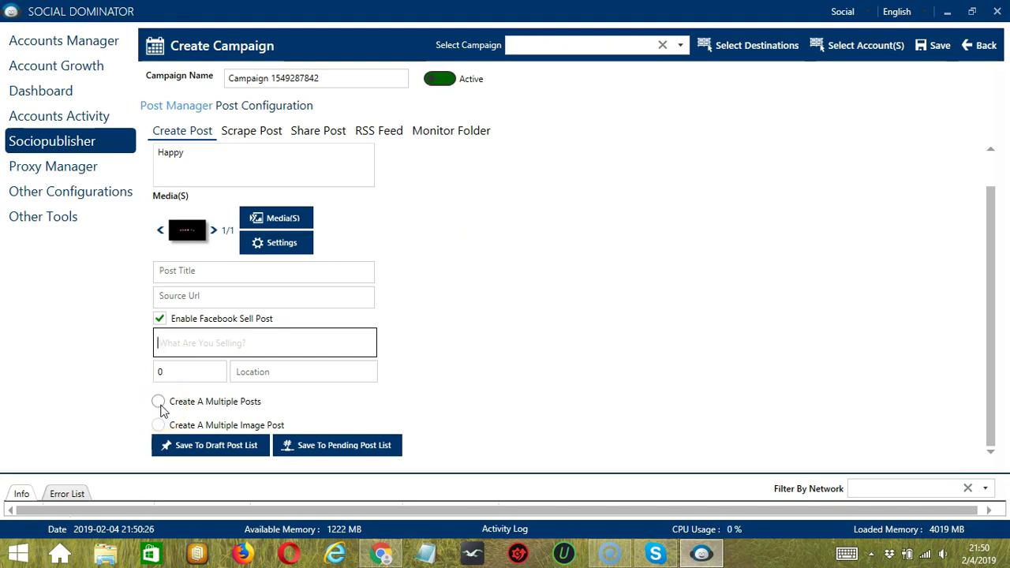
{"action": "left_click", "coordinate": [214, 207]}
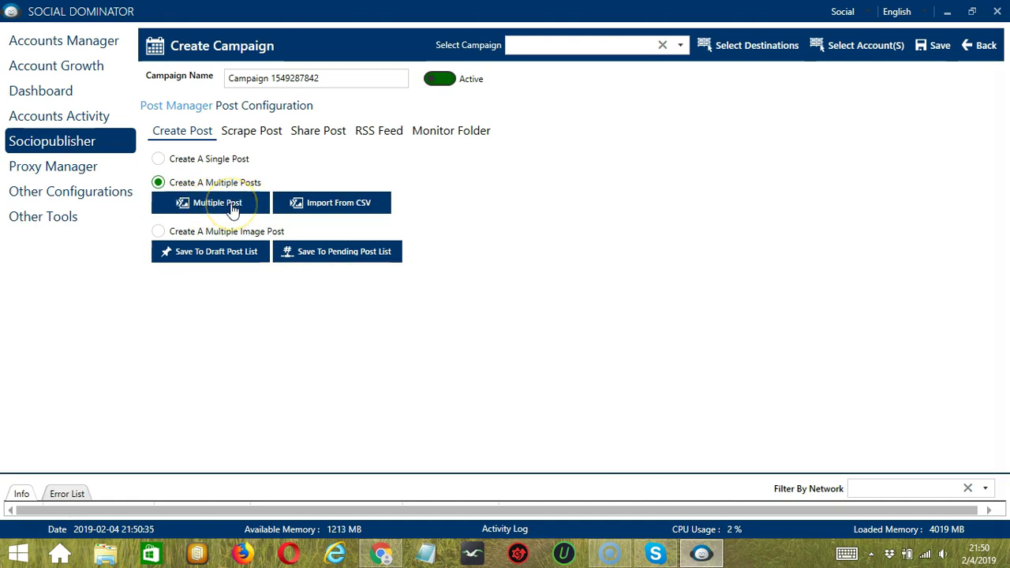
- In the Multiple Post editor, add a 'Happy' post with youtube.png and save its settings
{"action": "left_click", "coordinate": [234, 210]}
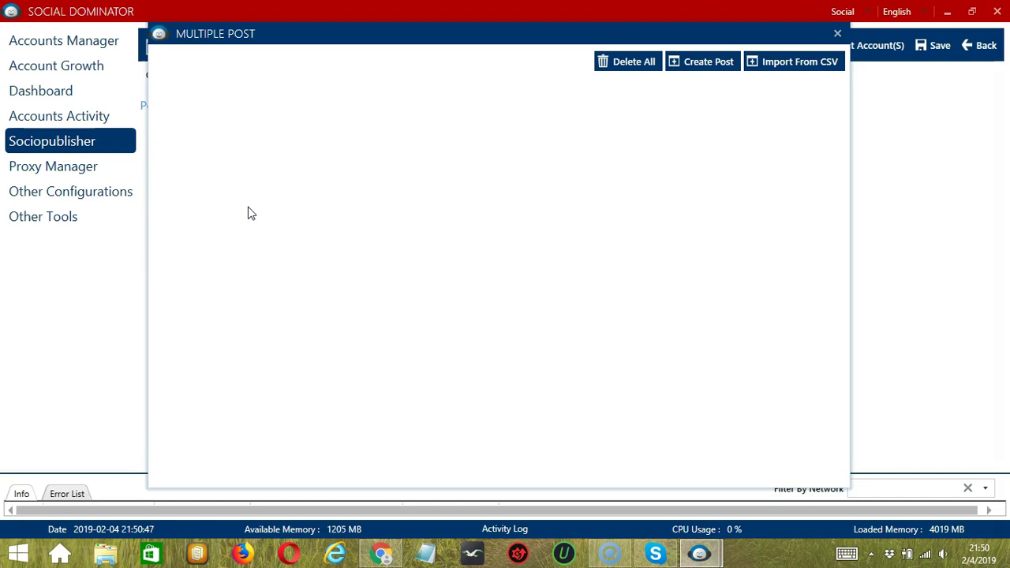
{"action": "left_click", "coordinate": [699, 70]}
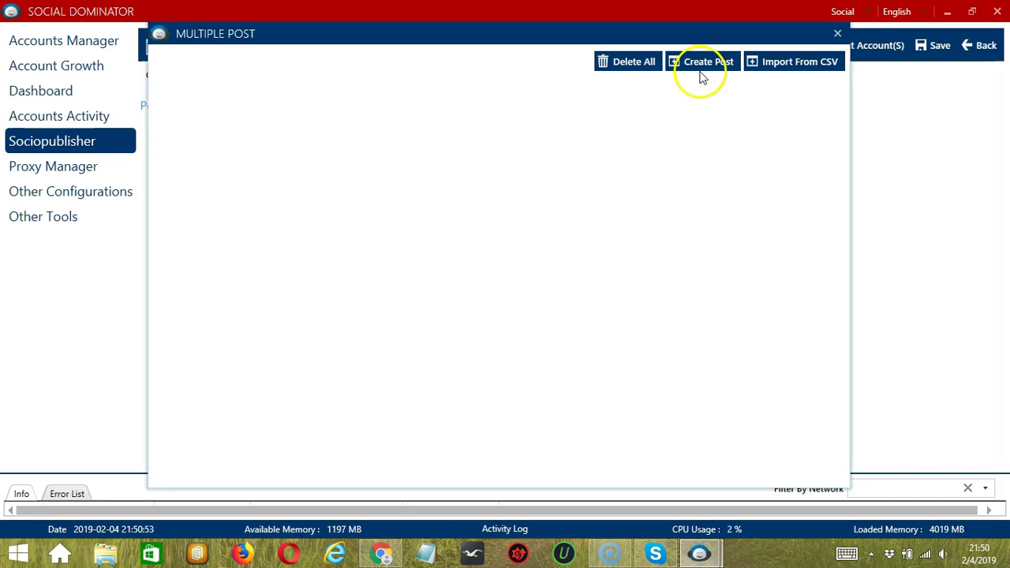
{"action": "left_click", "coordinate": [249, 210]}
{"action": "type", "text": "Happy"}
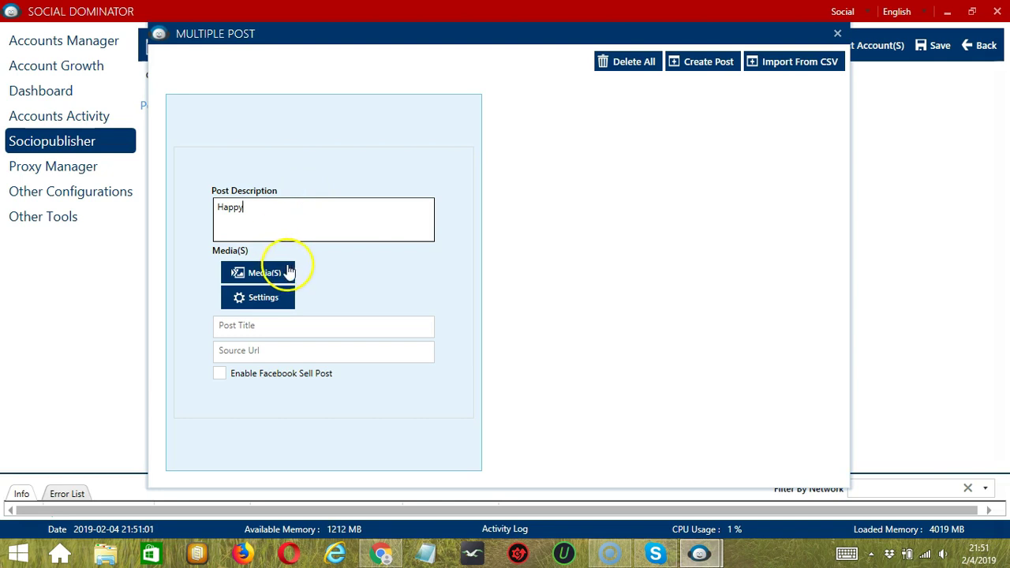
{"action": "left_click", "coordinate": [289, 273]}
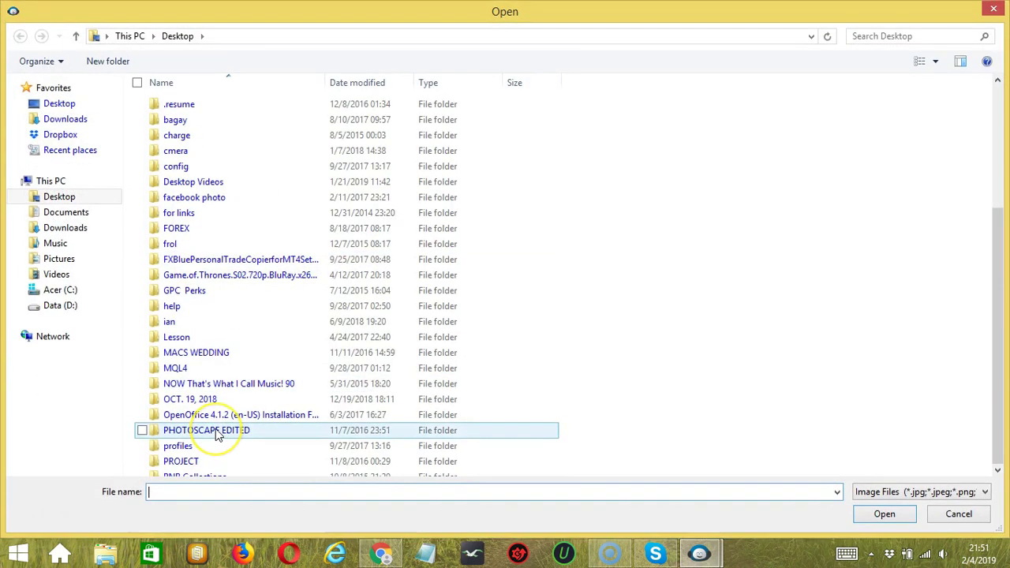
{"action": "scroll", "coordinate": [217, 434], "scroll_direction": "down", "scroll_amount": 4}
{"action": "left_click", "coordinate": [204, 468]}
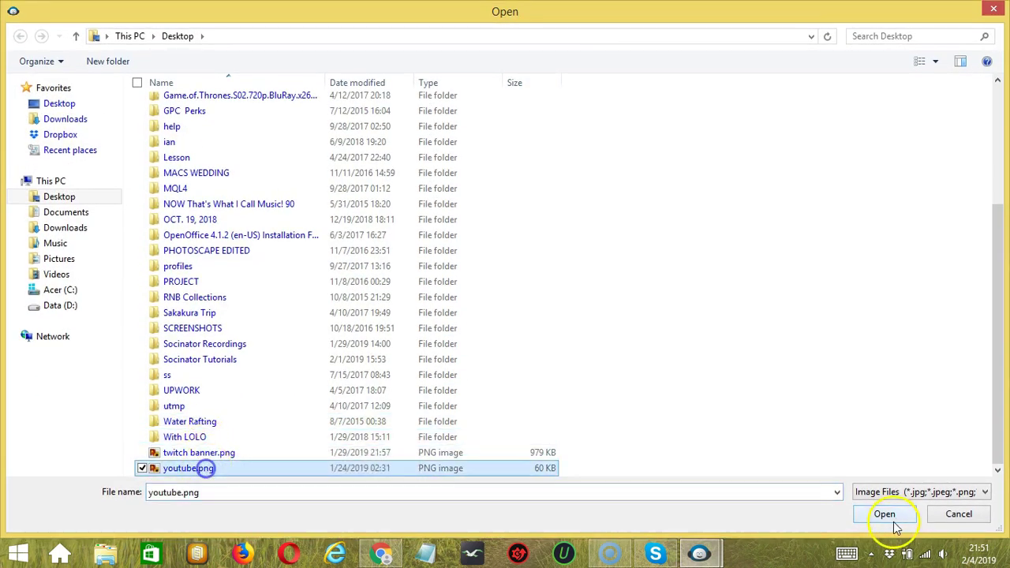
{"action": "left_click", "coordinate": [890, 514]}
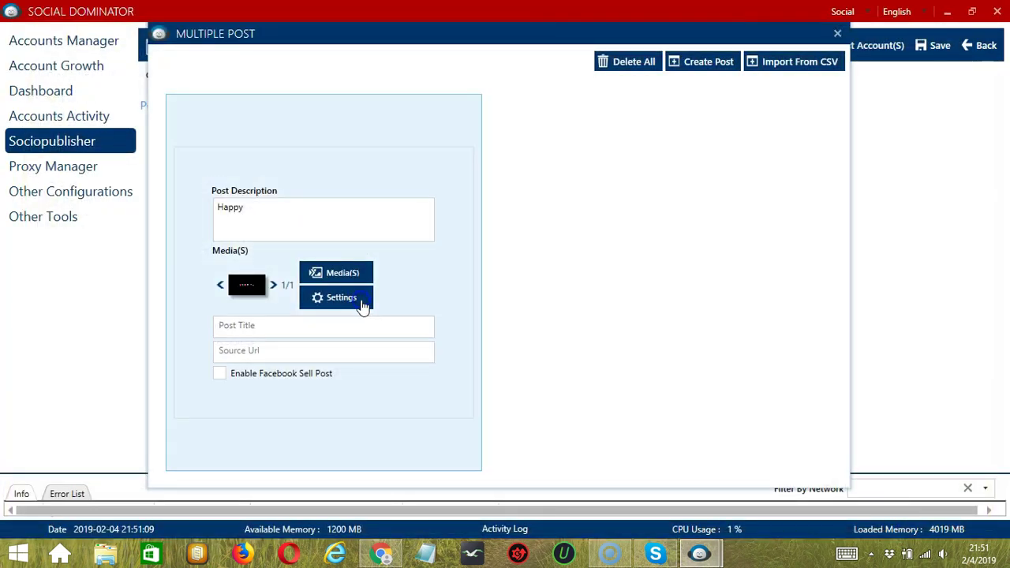
{"action": "left_click", "coordinate": [363, 306]}
{"action": "left_click", "coordinate": [634, 309]}
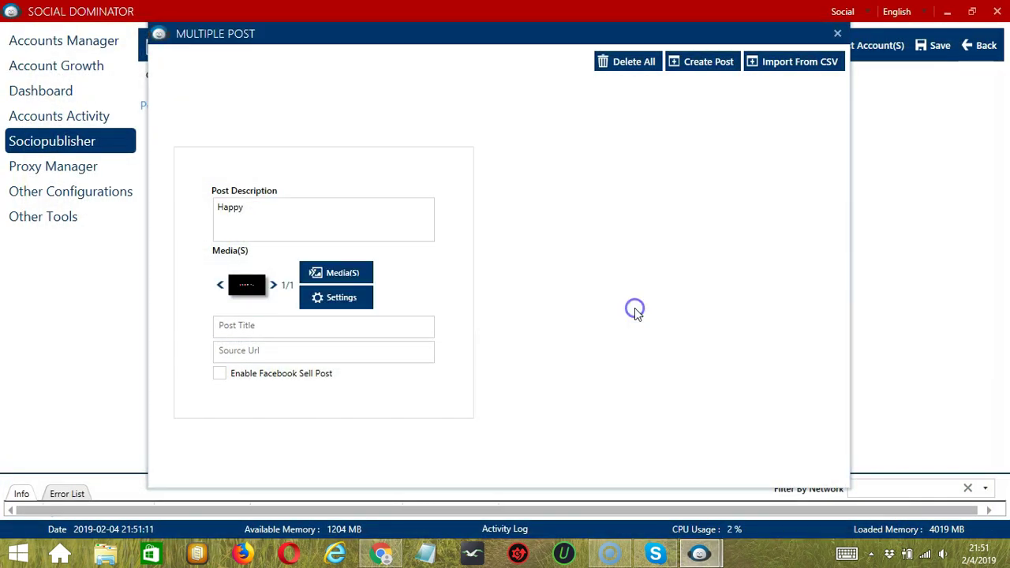
{"action": "left_click", "coordinate": [297, 329]}
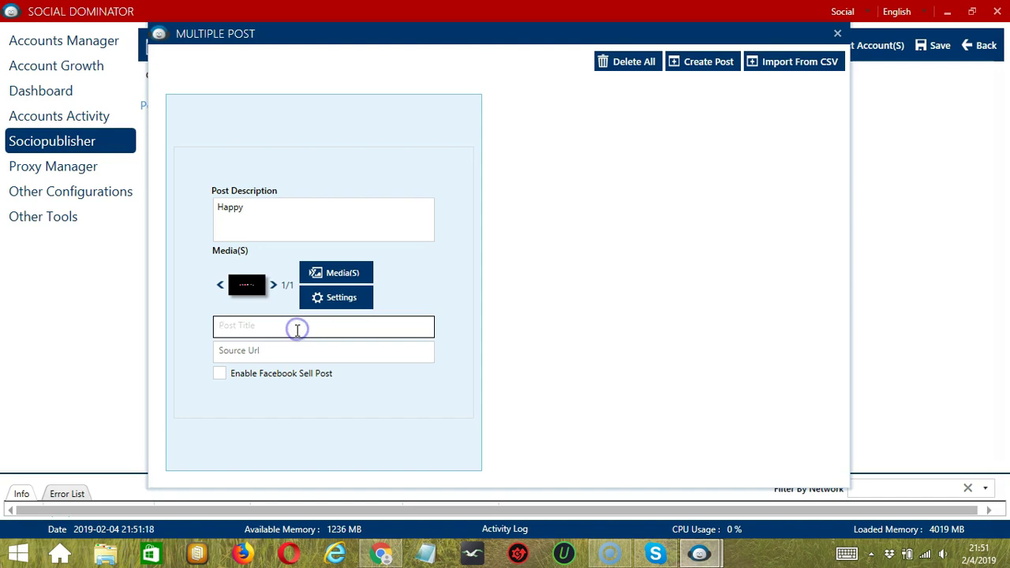
{"action": "left_click", "coordinate": [302, 348]}
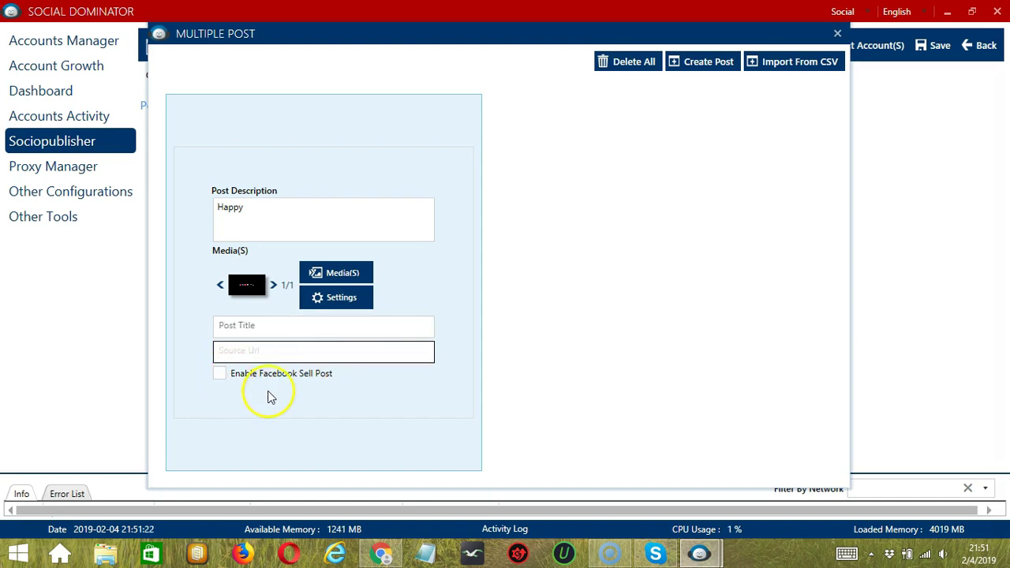
- Cancel the CSV import, delete all posts, and close the Multiple Post window
{"action": "left_click", "coordinate": [801, 71]}
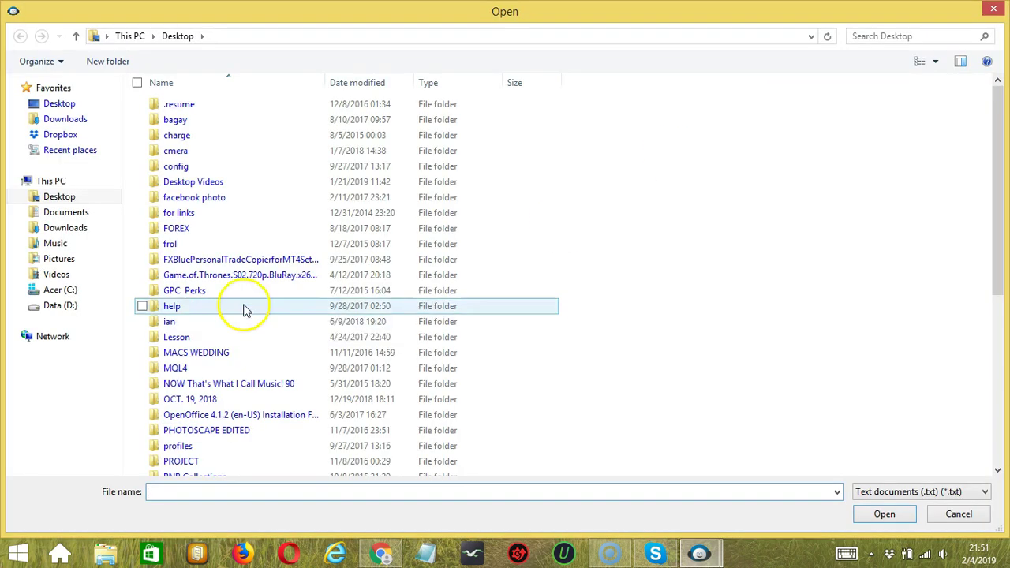
{"action": "left_click", "coordinate": [963, 513]}
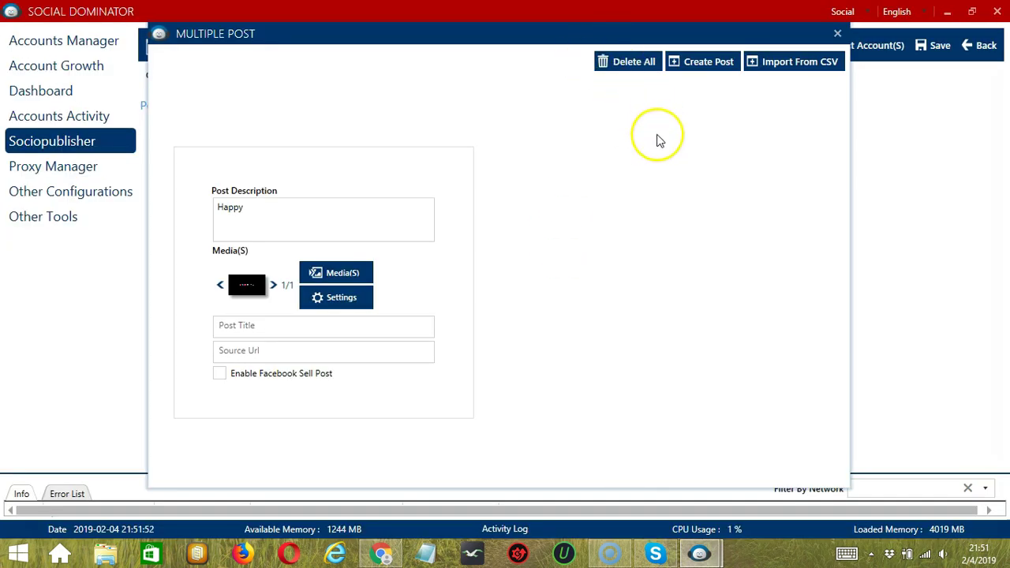
{"action": "left_click", "coordinate": [623, 63]}
{"action": "left_click", "coordinate": [837, 33]}
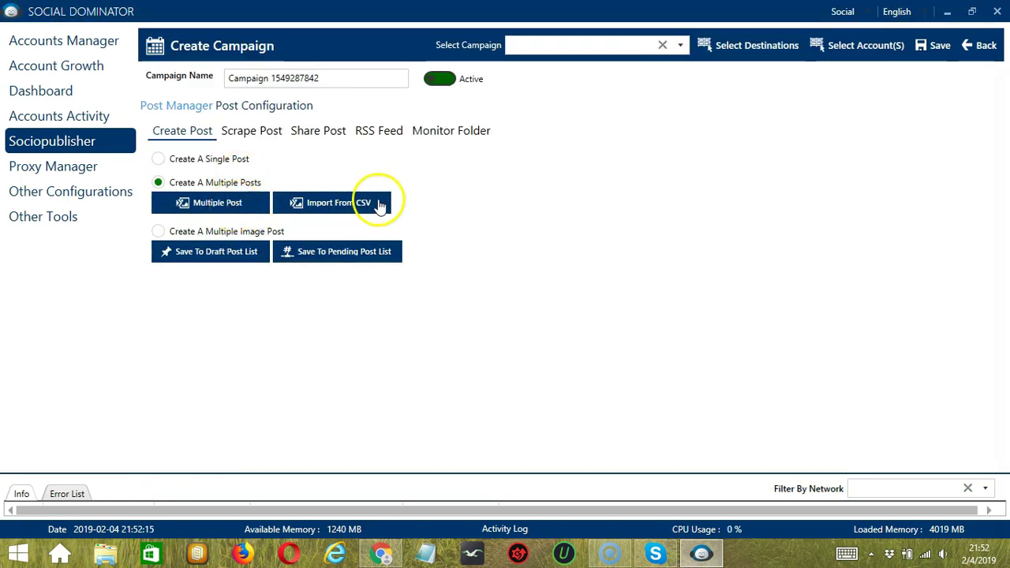
- Cancel the CSV import and select Create A Multiple Image Post
{"action": "left_click", "coordinate": [382, 207]}
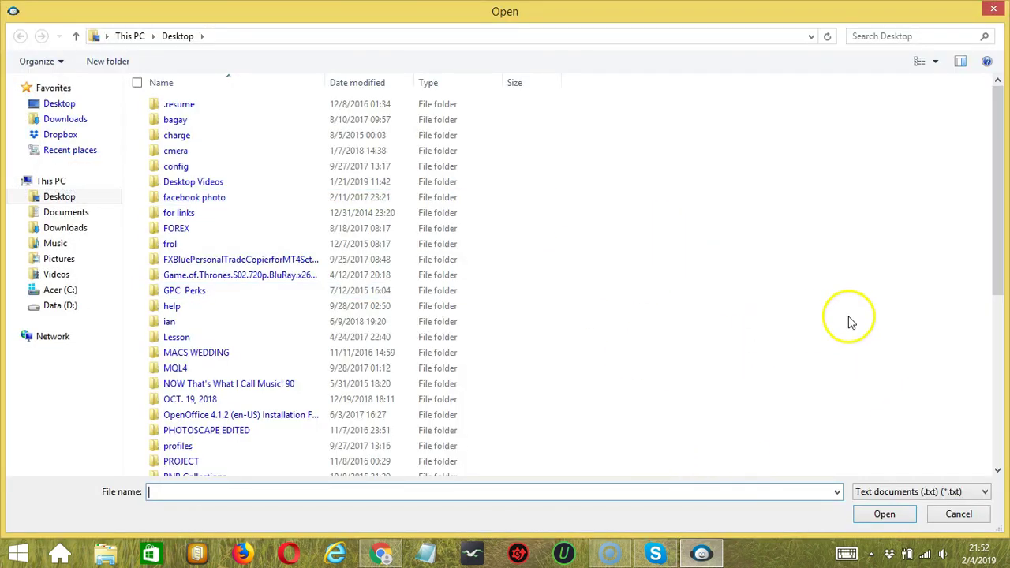
{"action": "left_click", "coordinate": [960, 514]}
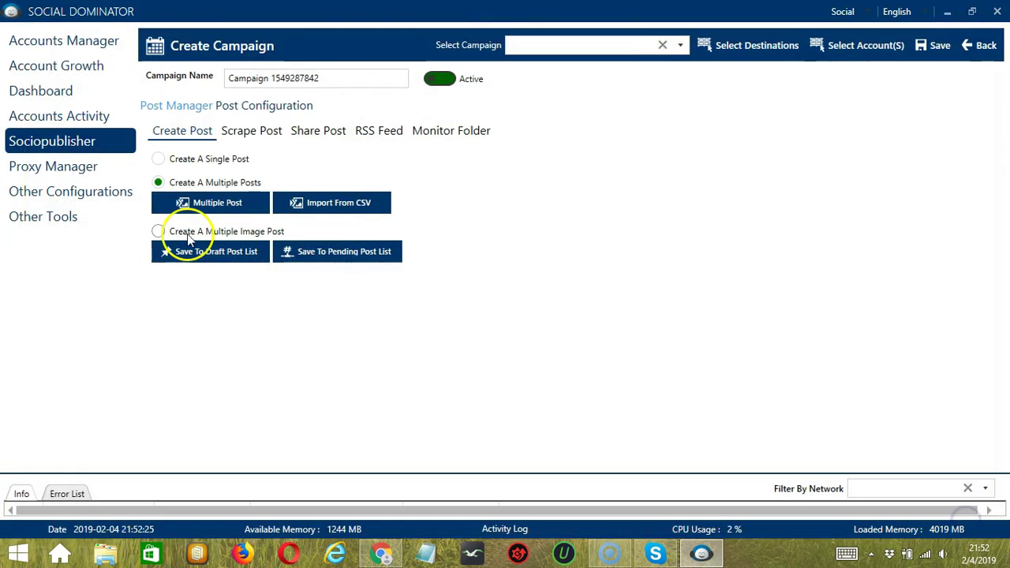
{"action": "left_click", "coordinate": [180, 233]}
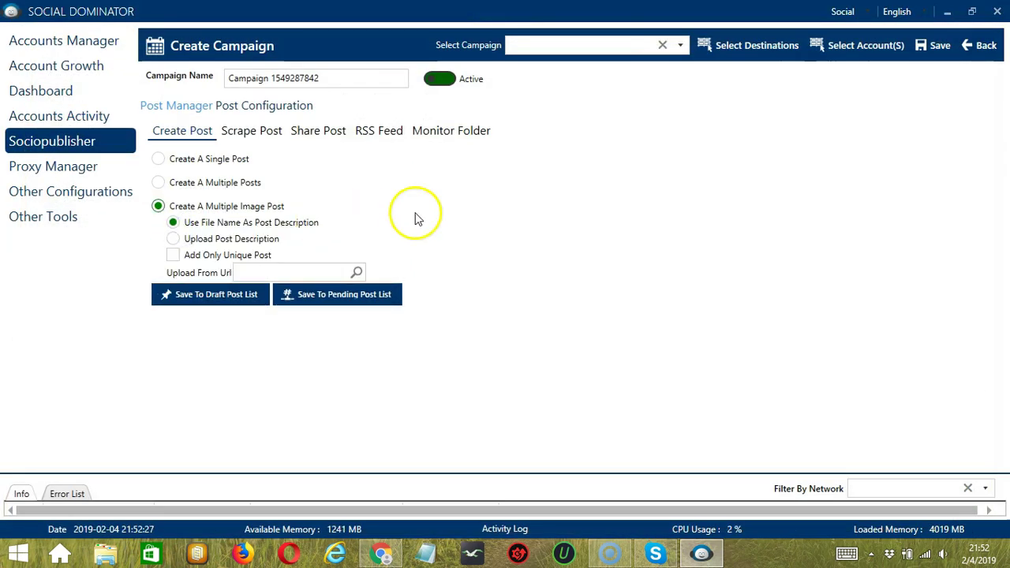
{"action": "left_click", "coordinate": [551, 237]}
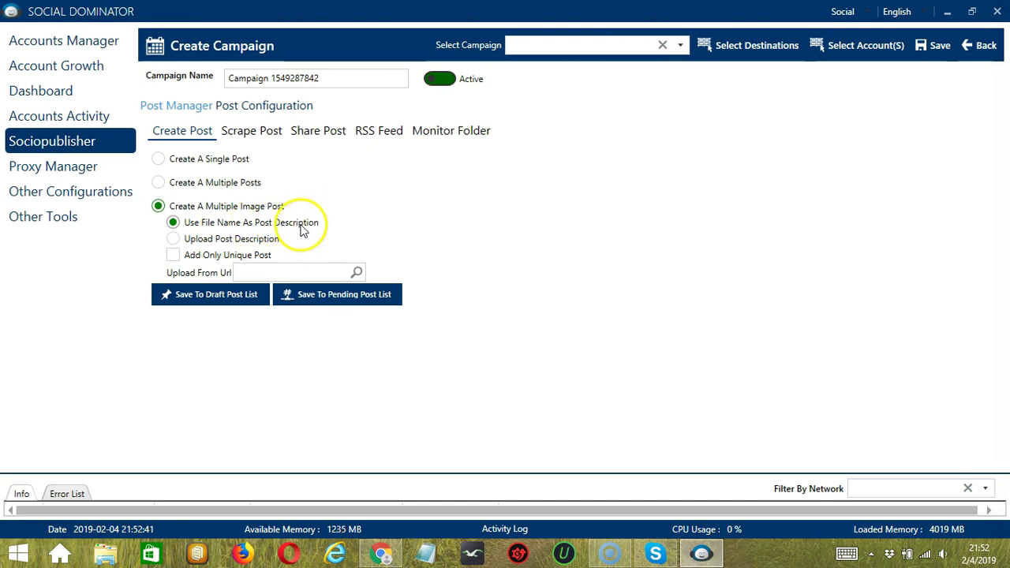
- Choose Upload Post Description, tick Add Only Unique Post, and focus Upload From Url
{"action": "left_click", "coordinate": [239, 240]}
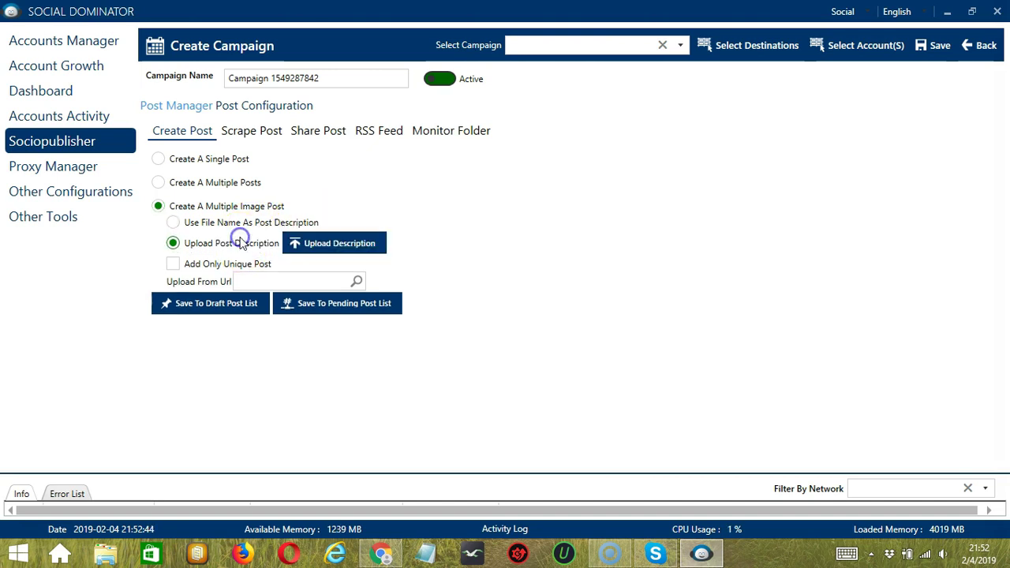
{"action": "left_click", "coordinate": [350, 247]}
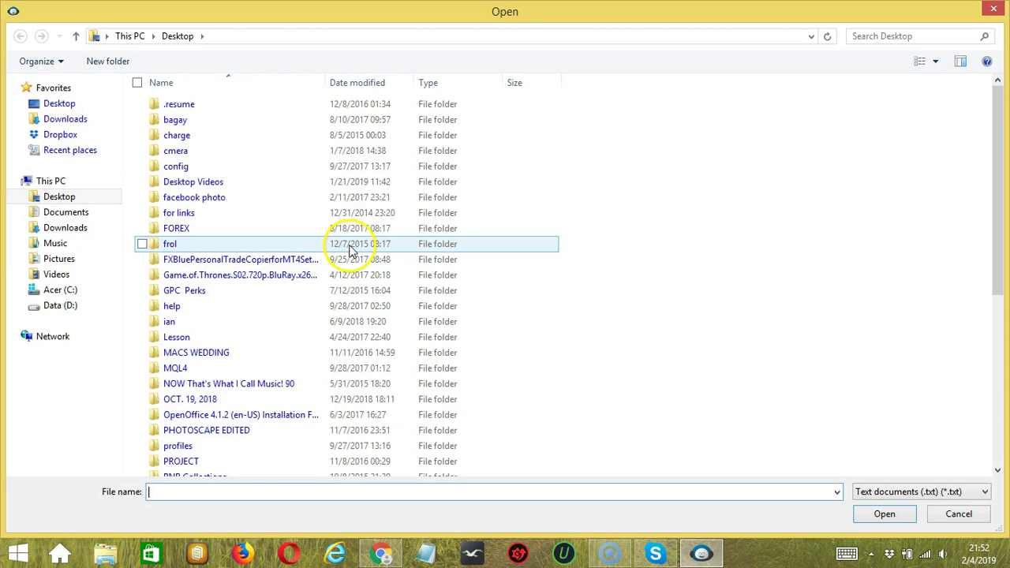
{"action": "left_click", "coordinate": [959, 513]}
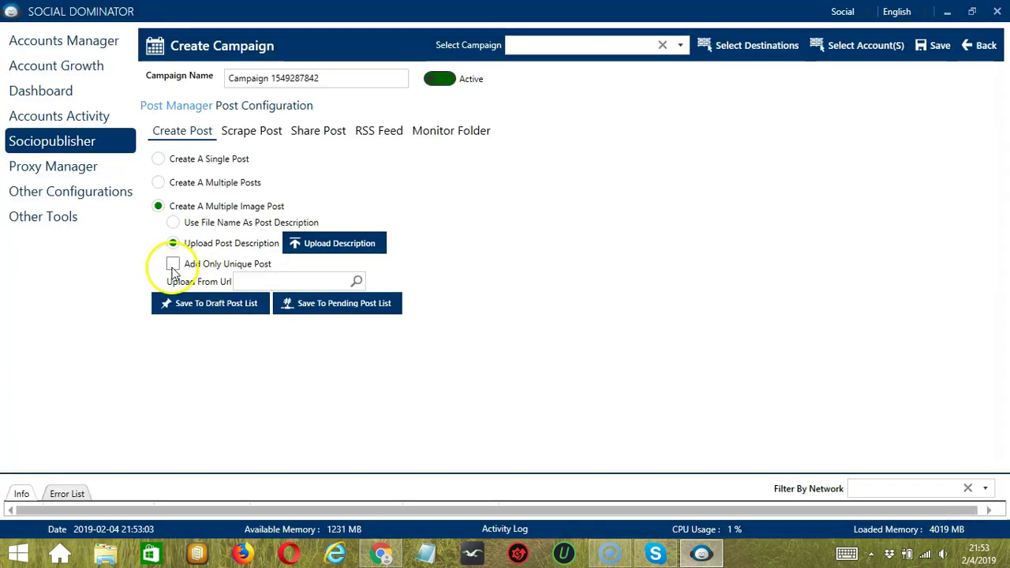
{"action": "left_click", "coordinate": [173, 265]}
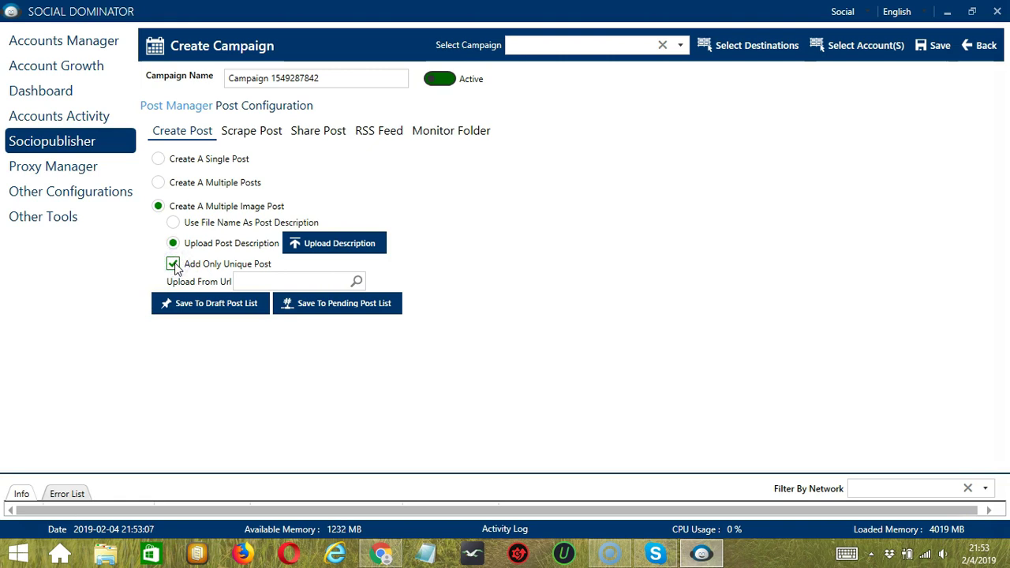
{"action": "left_click", "coordinate": [304, 281]}
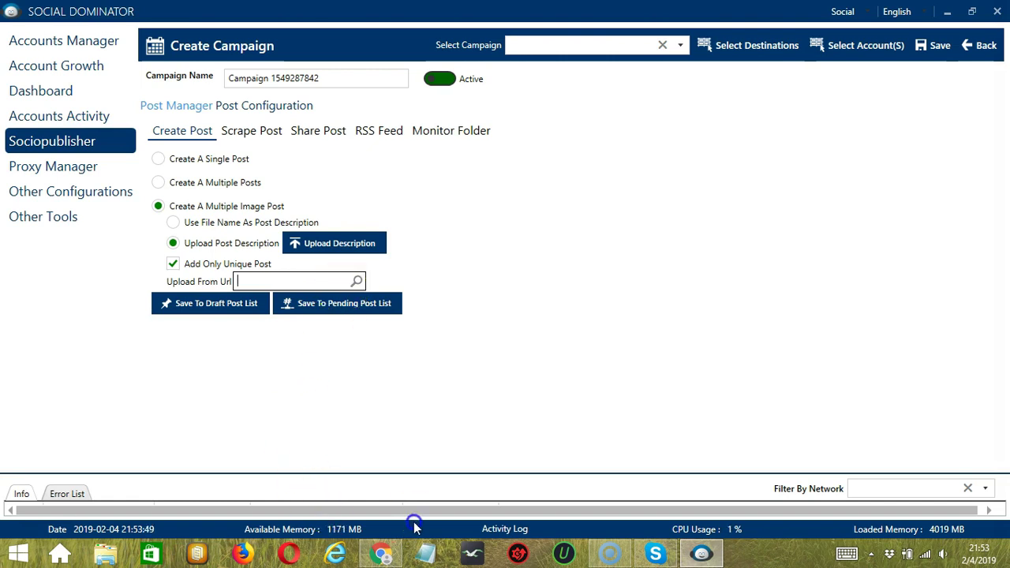
- Copy the Google Images 'smile' results address from Chrome into the Upload From Url field
{"action": "left_click", "coordinate": [384, 552]}
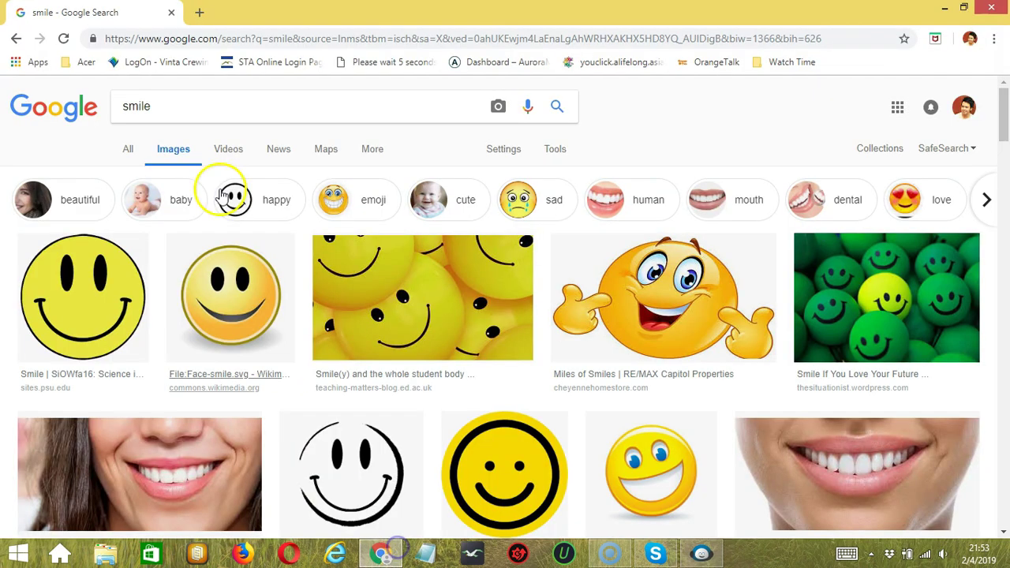
{"action": "left_click", "coordinate": [237, 39]}
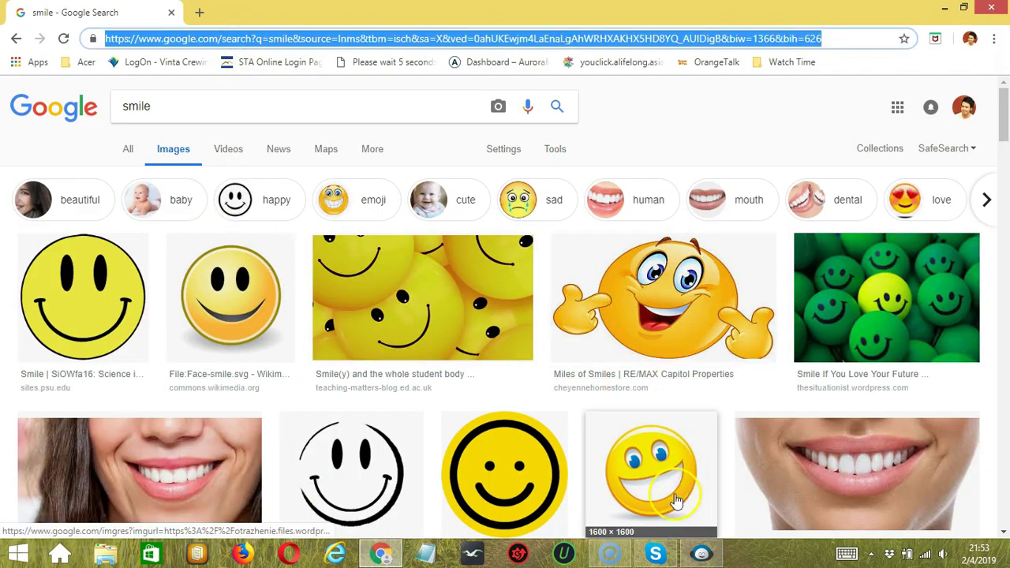
{"action": "left_click", "coordinate": [701, 554]}
{"action": "key", "text": "ctrl+v"}
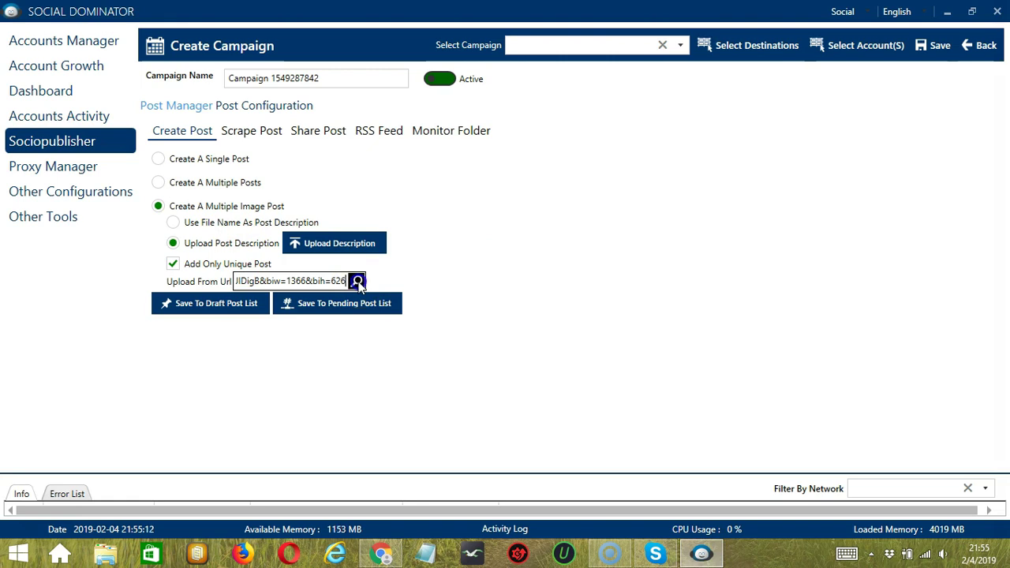
- Fetch the 100 smile images from the pasted URL and advance the preview to image 2
{"action": "left_click", "coordinate": [357, 281]}
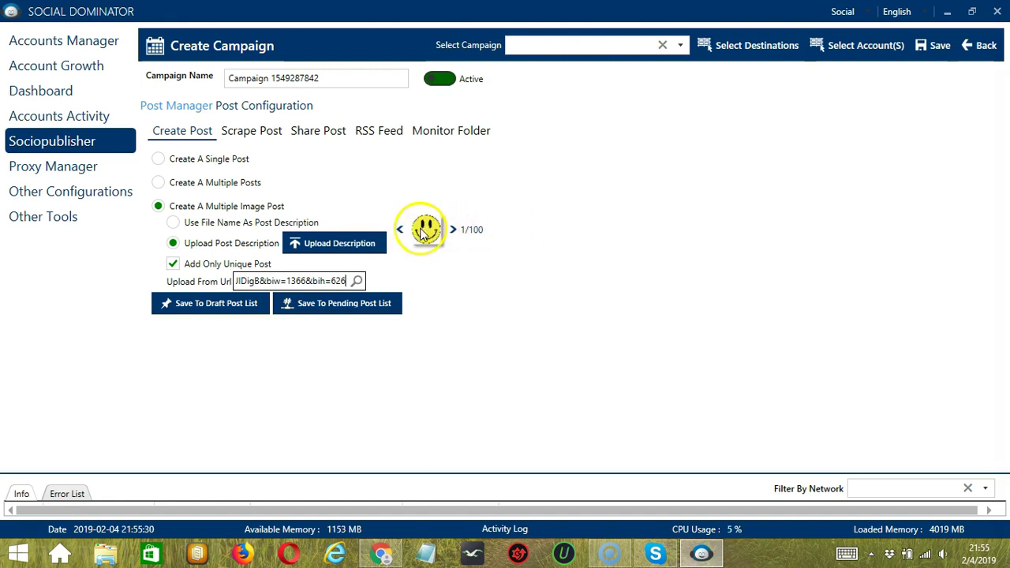
{"action": "left_click", "coordinate": [453, 229]}
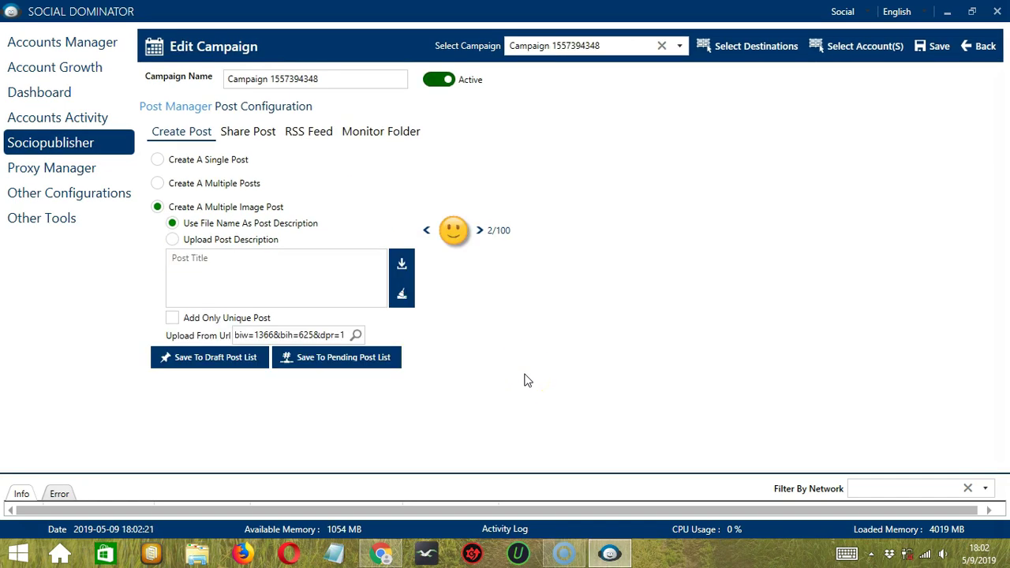
- Tick Share Posts From Custom Posts List on the Share Post tab, then view the RSS Feed settings
{"action": "left_click", "coordinate": [249, 134]}
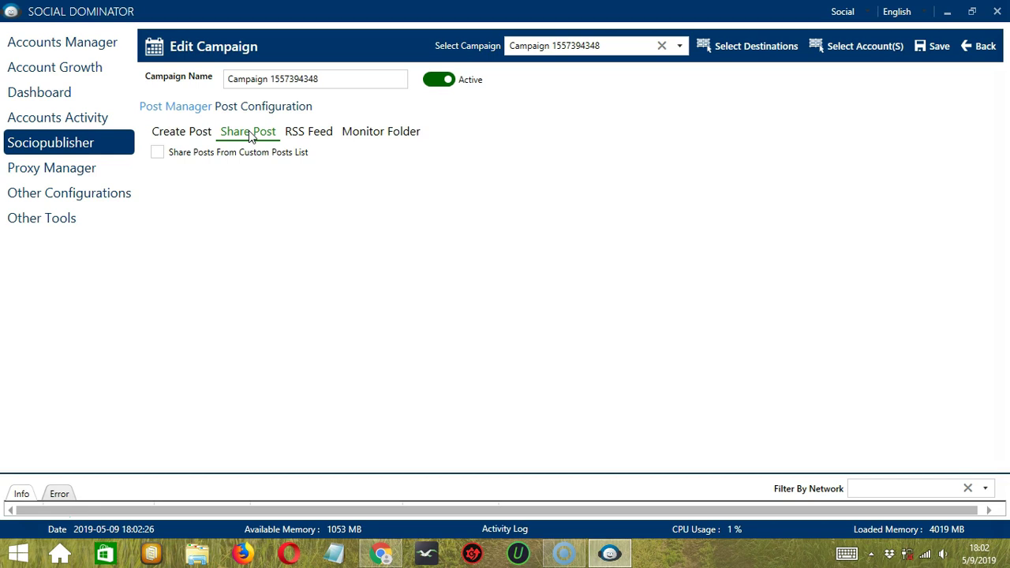
{"action": "left_click", "coordinate": [159, 153]}
{"action": "left_click", "coordinate": [194, 174]}
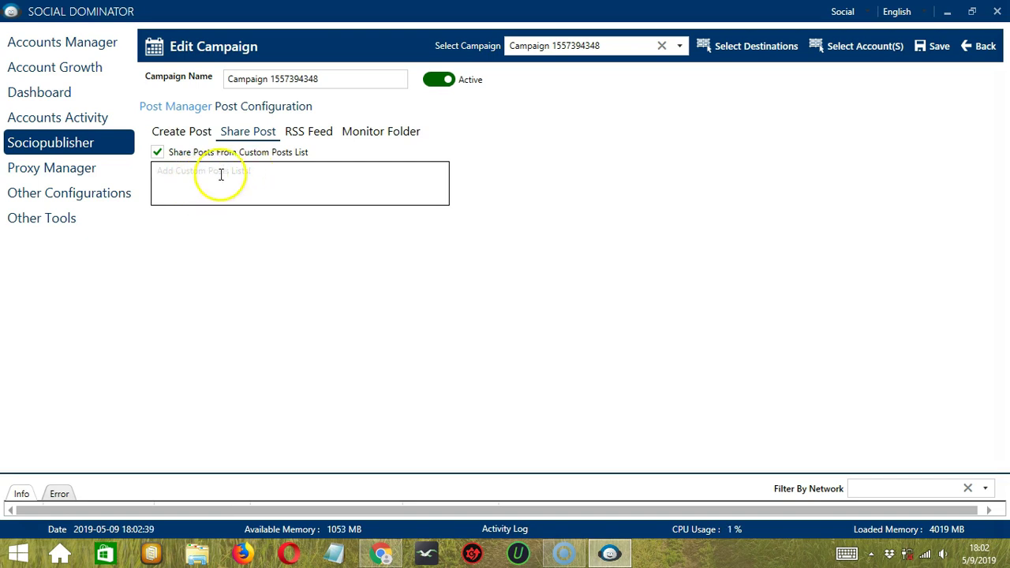
{"action": "left_click", "coordinate": [308, 132]}
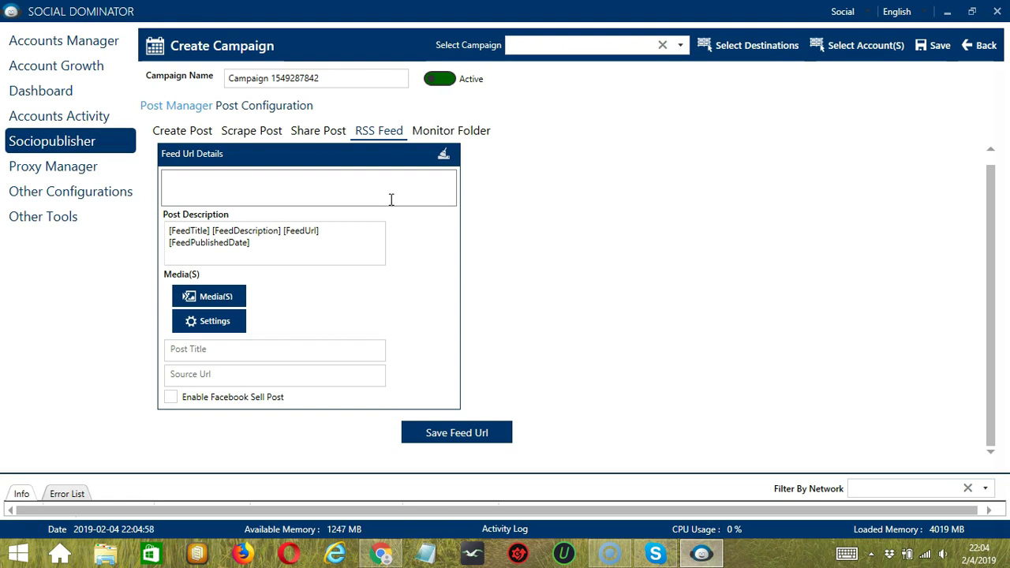
- Attach youtube.png as the media file for the RSS feed posts (1/1)
{"action": "left_click", "coordinate": [310, 187]}
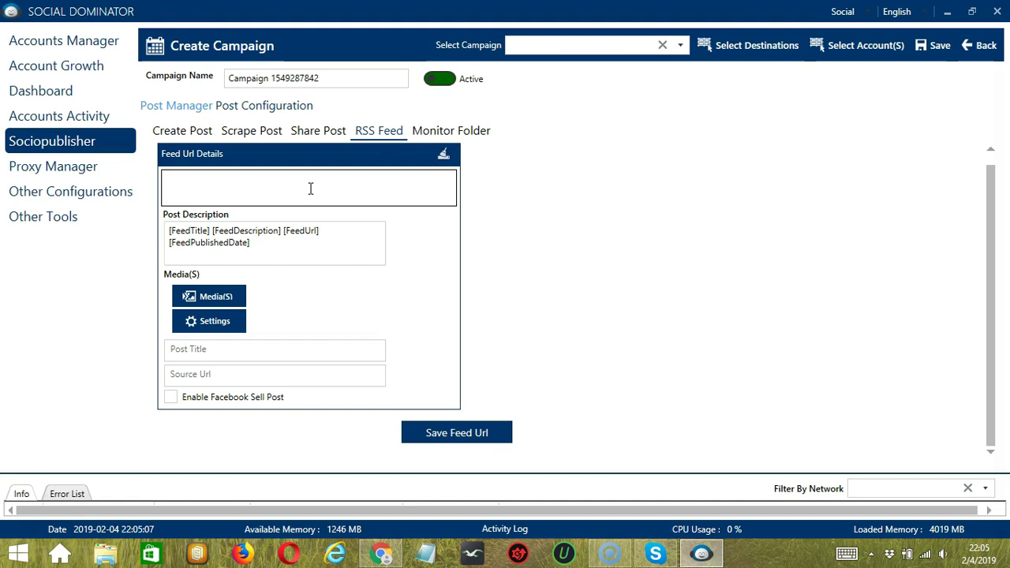
{"action": "left_click", "coordinate": [329, 242]}
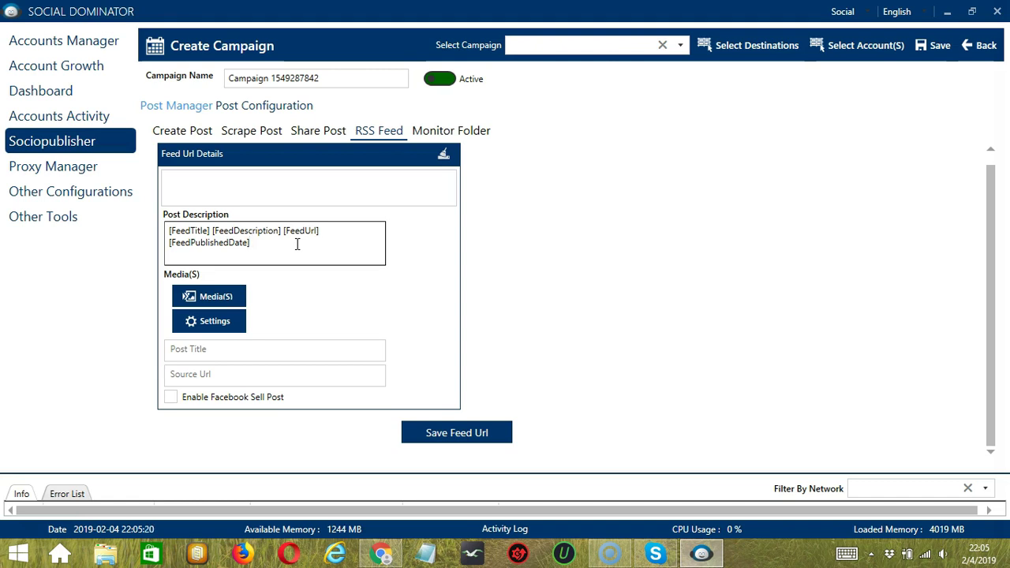
{"action": "left_click", "coordinate": [233, 298]}
{"action": "scroll", "coordinate": [474, 248], "scroll_direction": "down", "scroll_amount": 2}
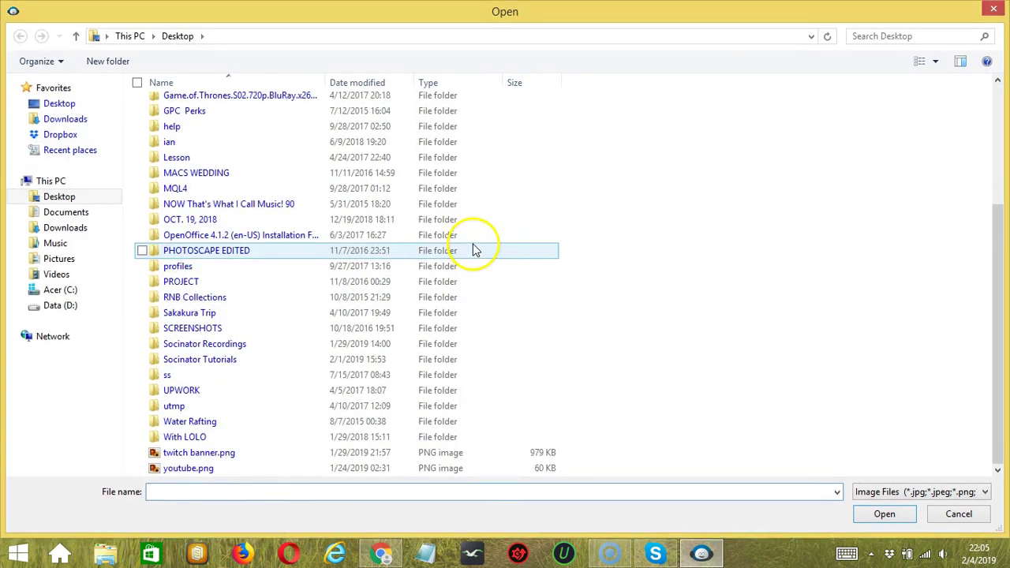
{"action": "left_click", "coordinate": [505, 468]}
{"action": "left_click", "coordinate": [884, 514]}
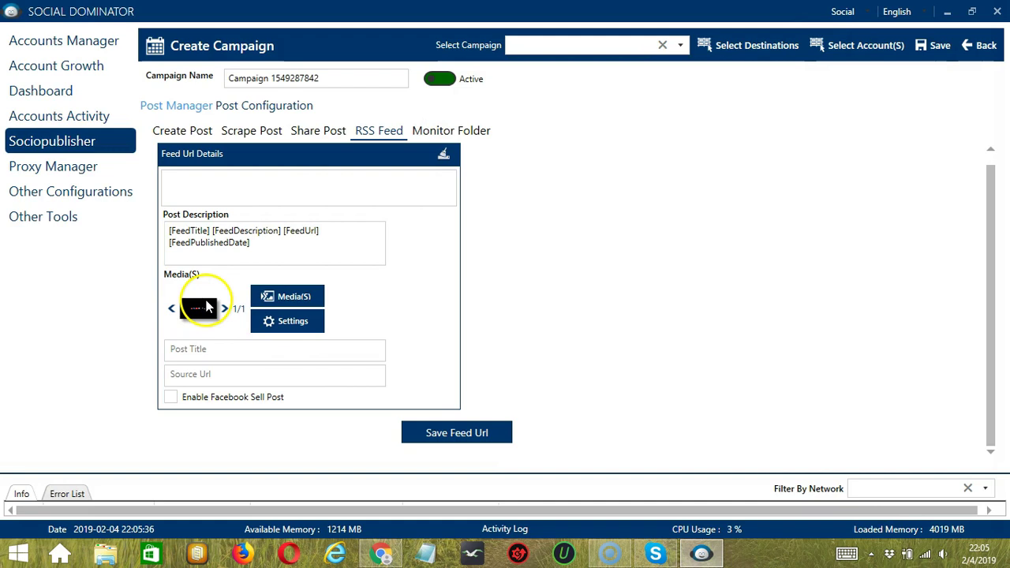
- Save the entered feed URL to the feed list, then load that entry back and delete it
{"action": "left_click", "coordinate": [292, 320]}
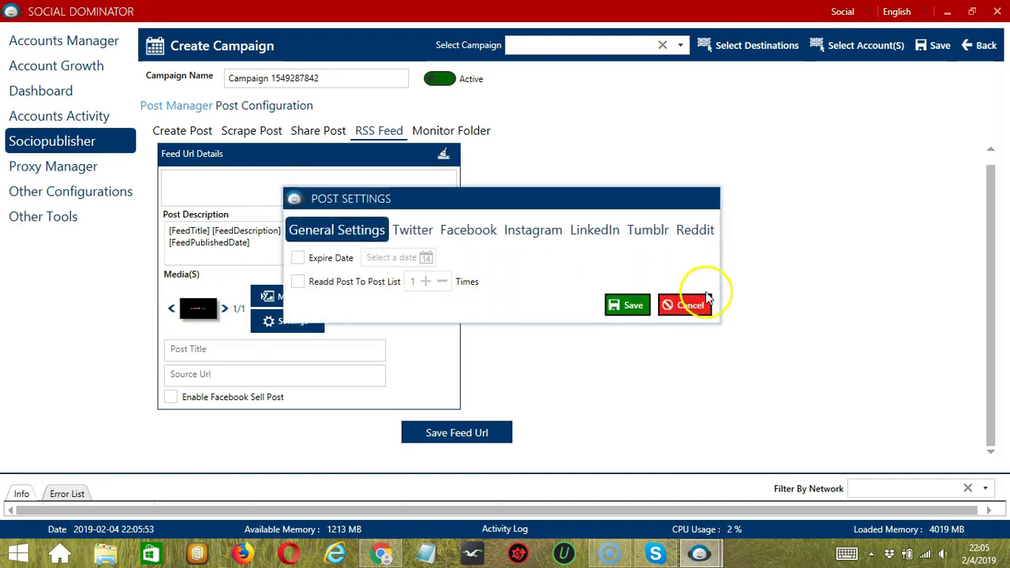
{"action": "left_click", "coordinate": [693, 312]}
{"action": "left_click", "coordinate": [186, 349]}
{"action": "left_click", "coordinate": [237, 374]}
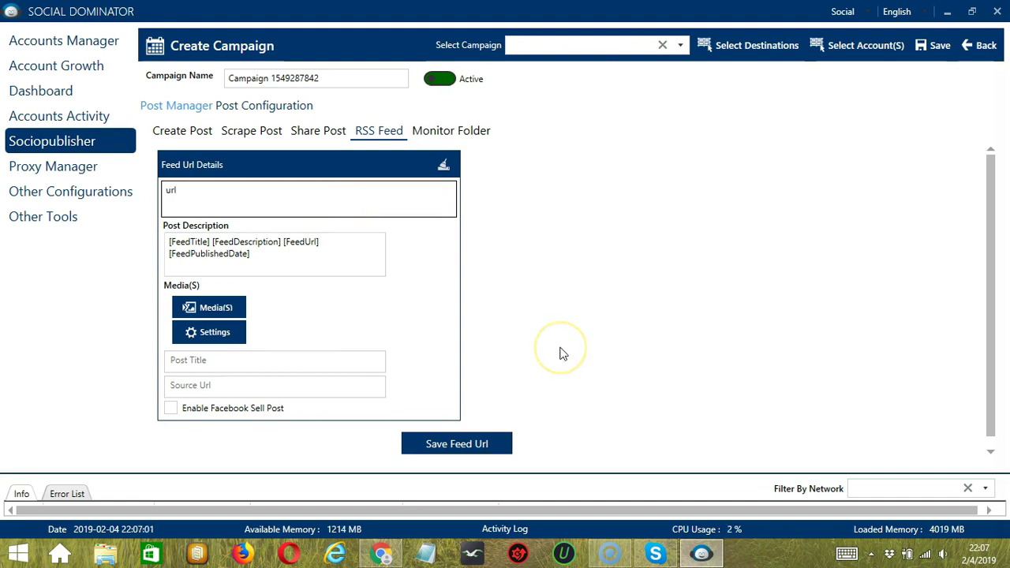
{"action": "left_click", "coordinate": [498, 449]}
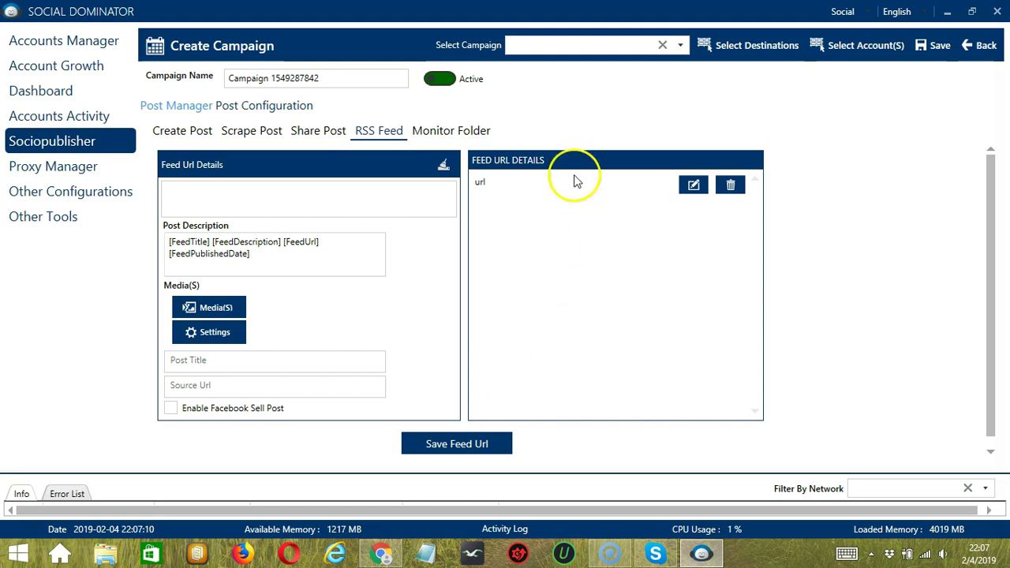
{"action": "left_click", "coordinate": [693, 186]}
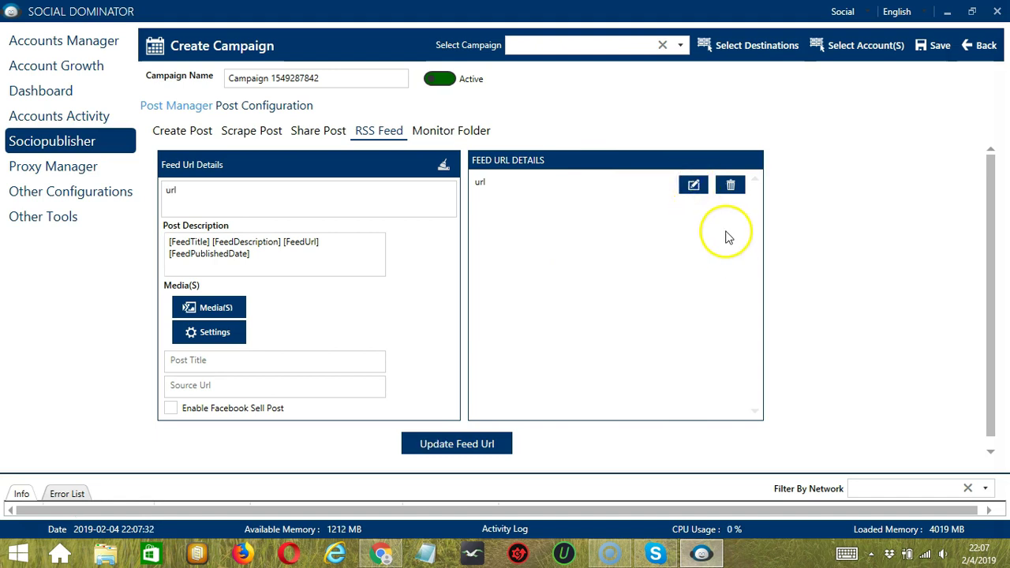
{"action": "left_click", "coordinate": [732, 186]}
- On the Monitor Folder tab, set the folder path to C:\Users\User\Desktop
{"action": "left_click", "coordinate": [442, 131]}
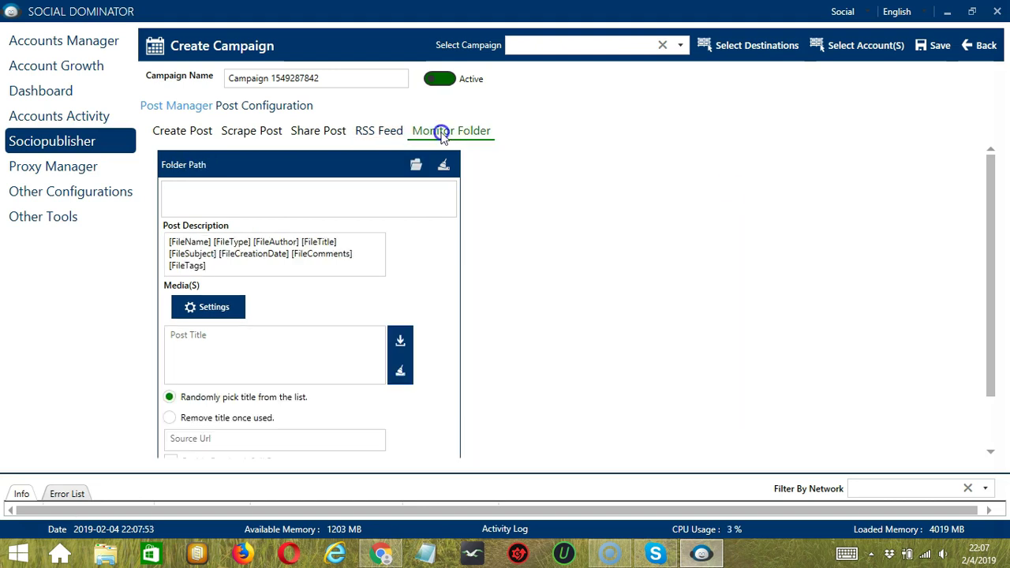
{"action": "left_click", "coordinate": [359, 204]}
{"action": "left_click", "coordinate": [416, 164]}
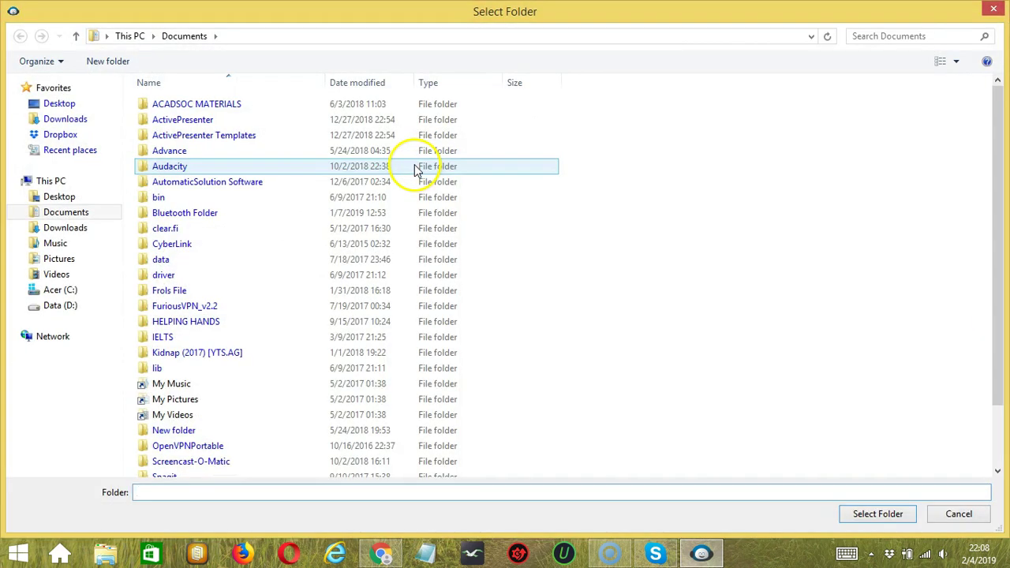
{"action": "left_click", "coordinate": [61, 197]}
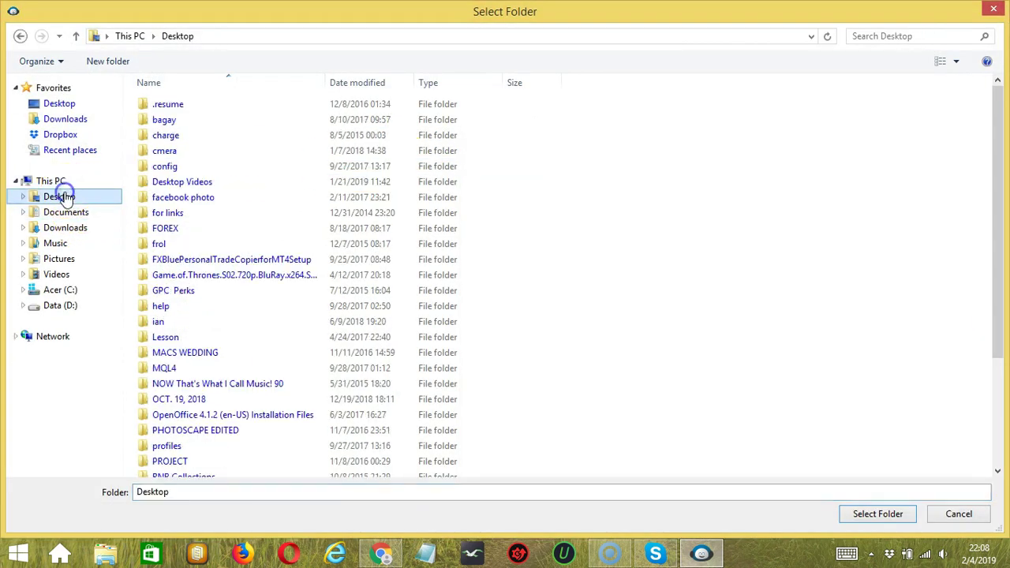
{"action": "left_click", "coordinate": [860, 517]}
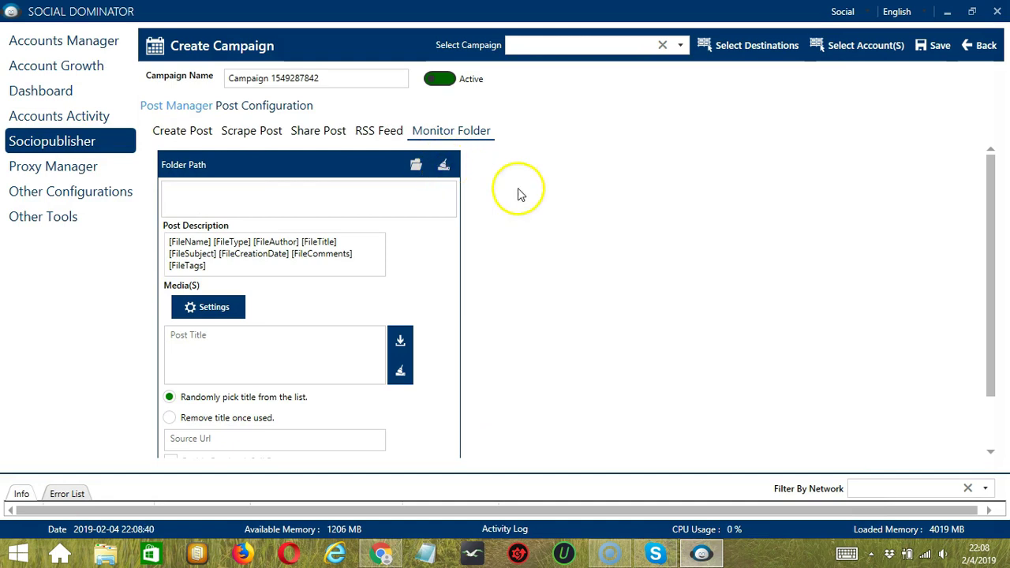
{"action": "left_click", "coordinate": [416, 165]}
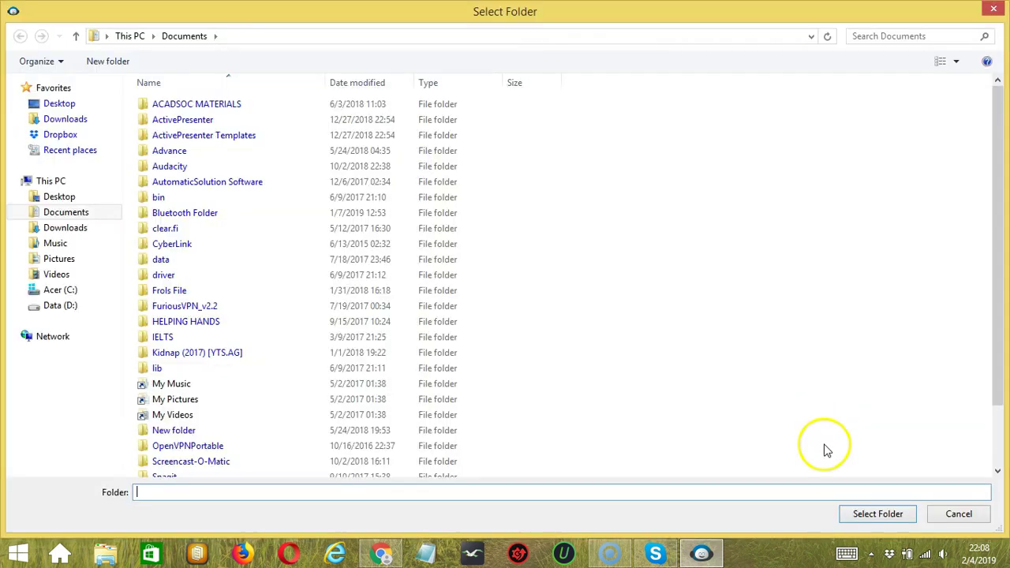
{"action": "left_click", "coordinate": [64, 196]}
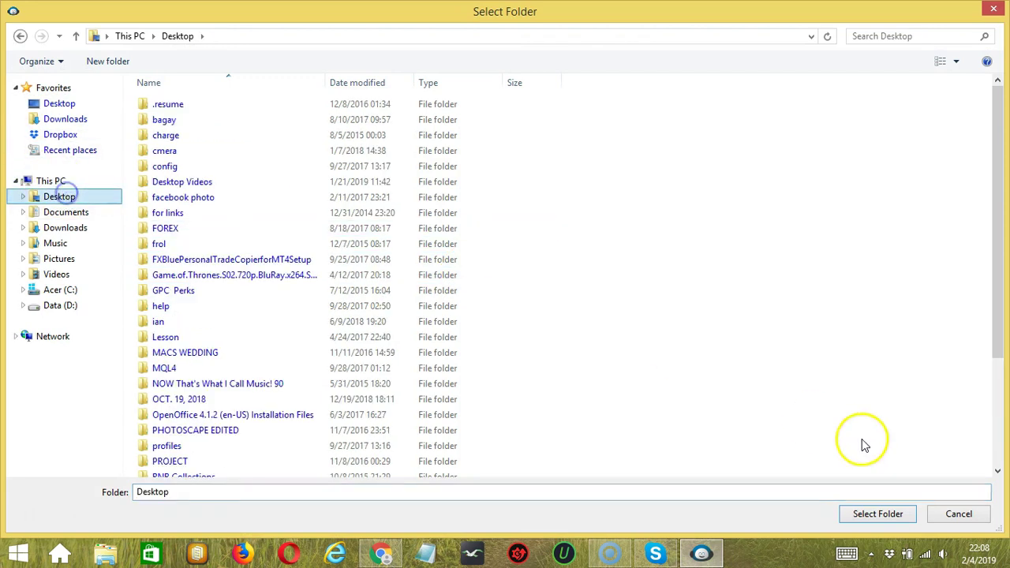
{"action": "left_click", "coordinate": [868, 514]}
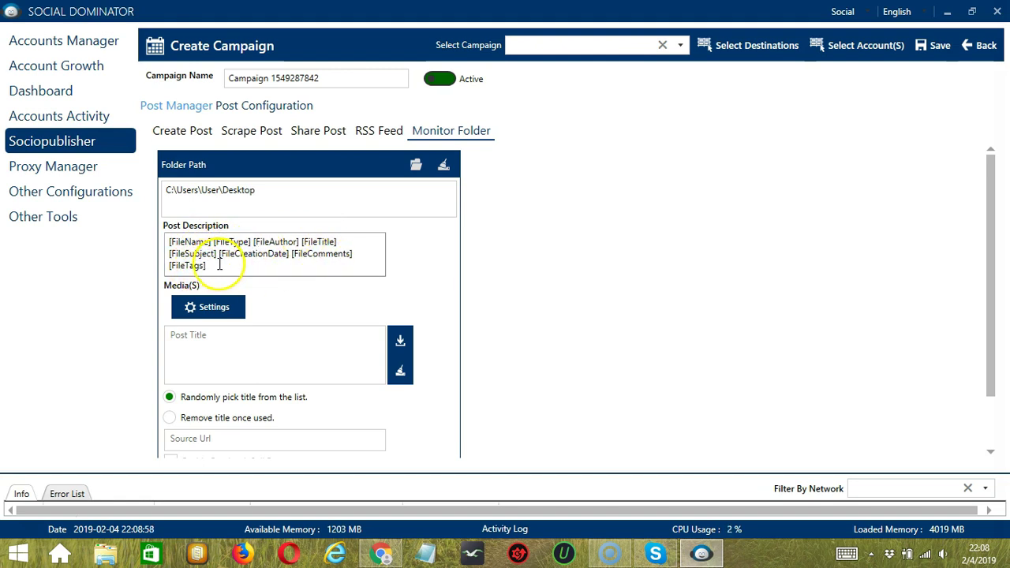
- Check the folder's post settings without changes and move to the Post Title field
{"action": "left_click", "coordinate": [237, 309]}
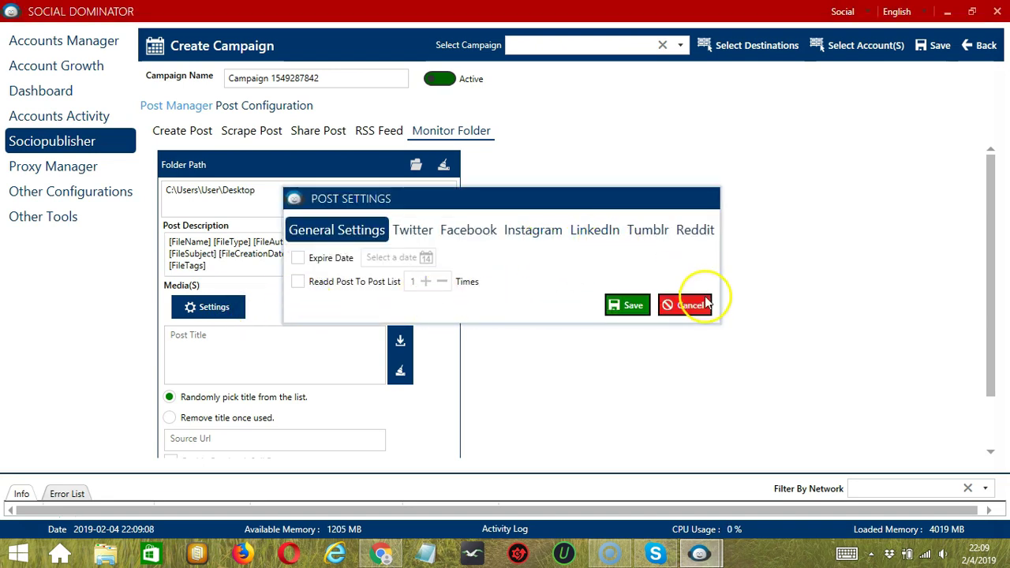
{"action": "left_click", "coordinate": [635, 306]}
{"action": "left_click", "coordinate": [261, 296]}
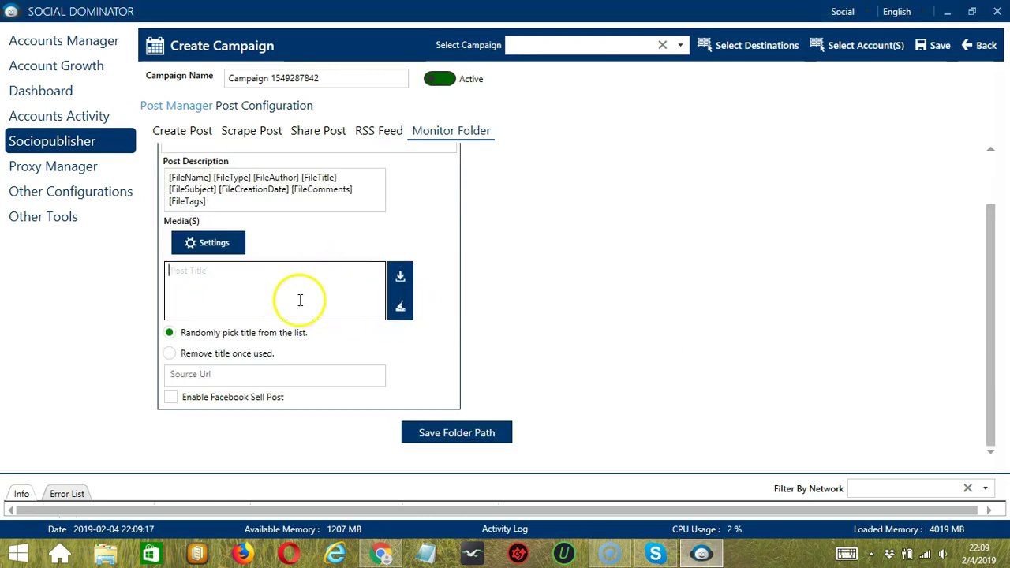
- Give the Desktop folder the post title 'Happy' with 'Remove title once used', and save the folder path
{"action": "type", "text": "Happy"}
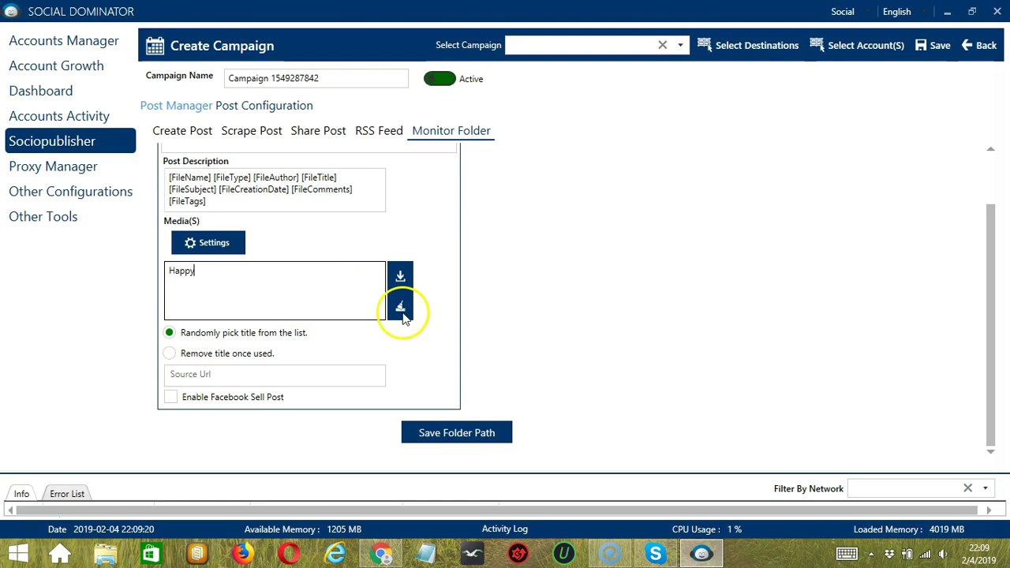
{"action": "left_click", "coordinate": [401, 308]}
{"action": "left_click", "coordinate": [401, 280]}
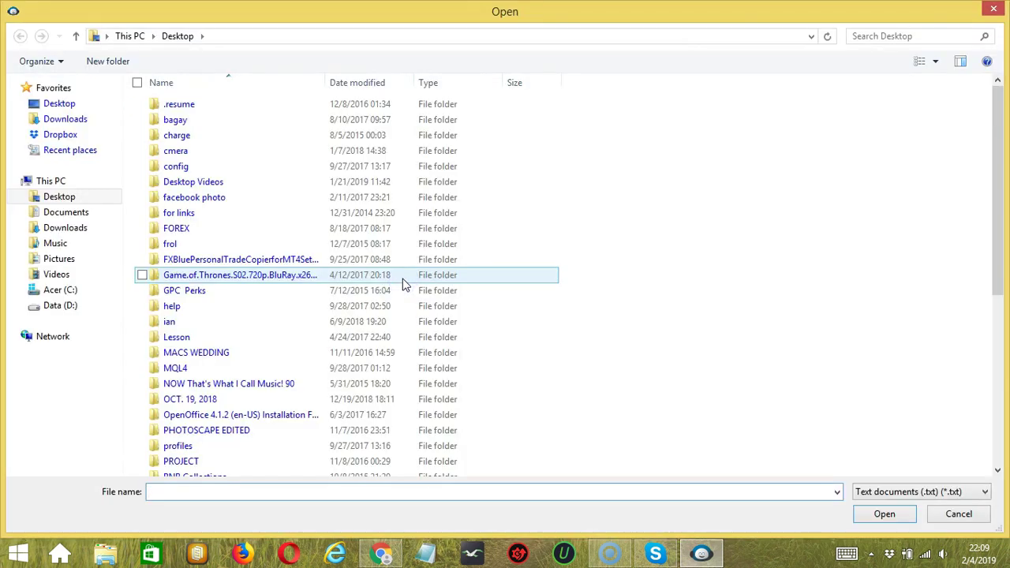
{"action": "left_click", "coordinate": [957, 513]}
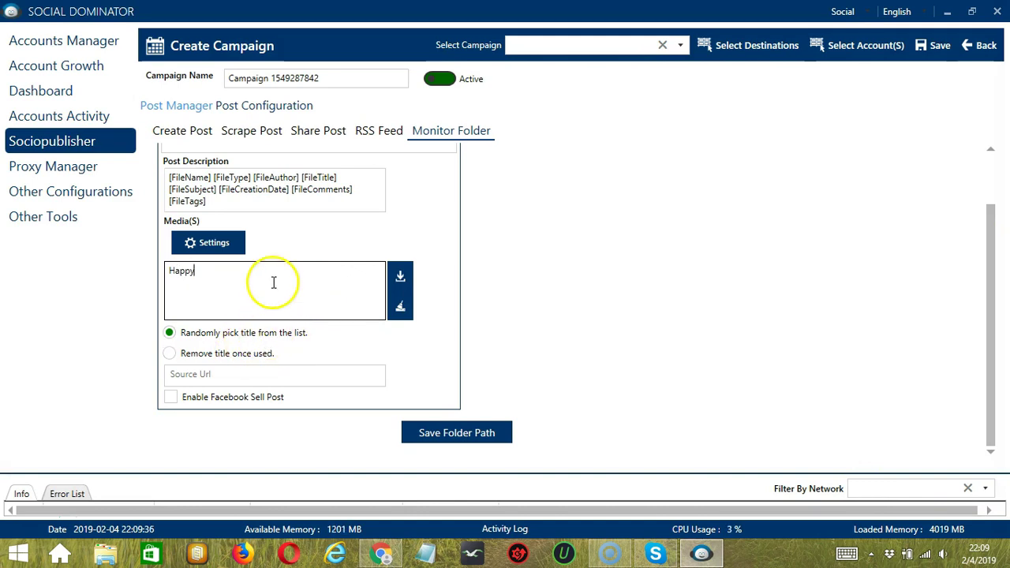
{"action": "left_click", "coordinate": [211, 357]}
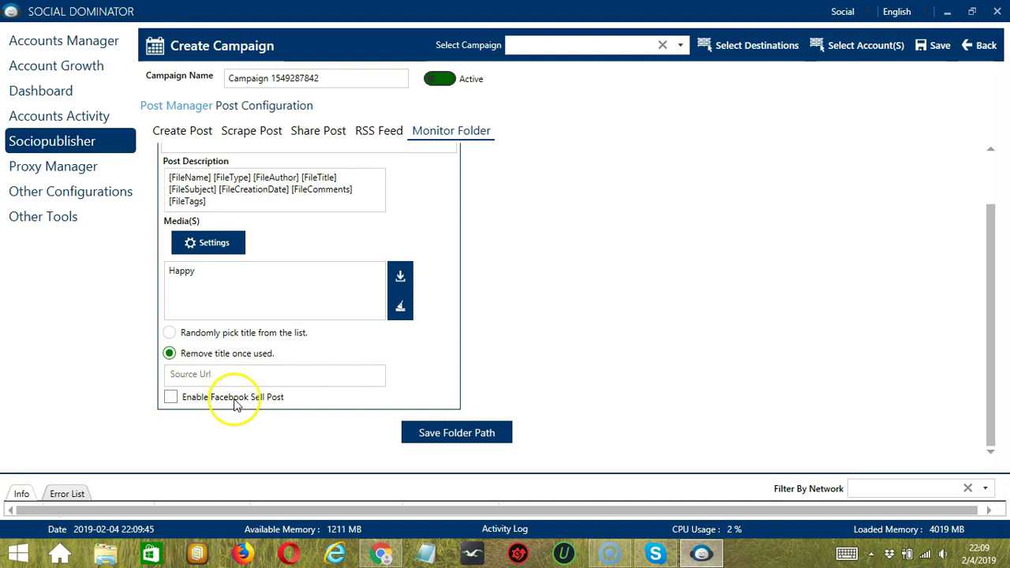
{"action": "left_click", "coordinate": [503, 437]}
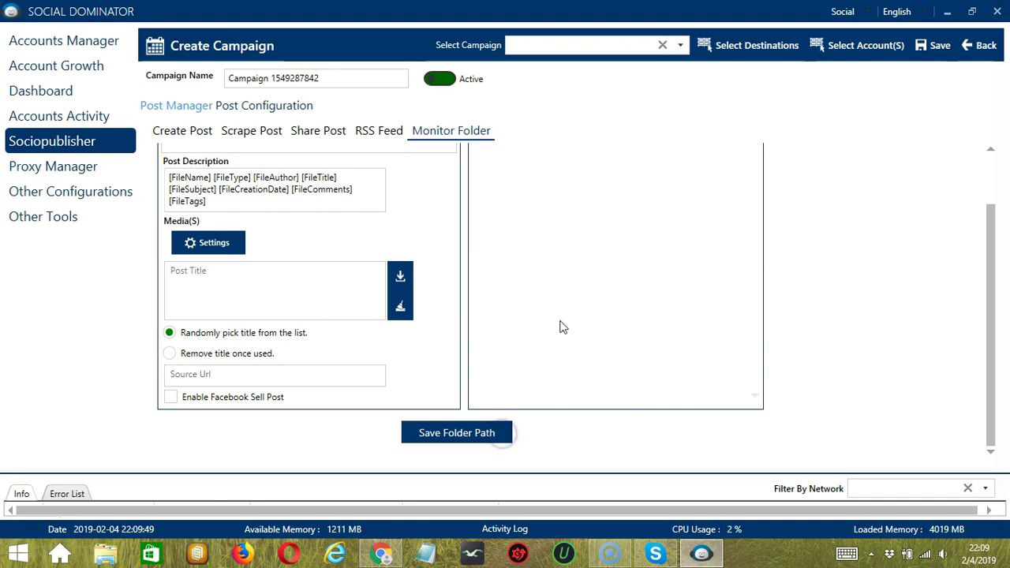
- Load the saved Desktop folder entry for editing and delete it
{"action": "left_click", "coordinate": [991, 149]}
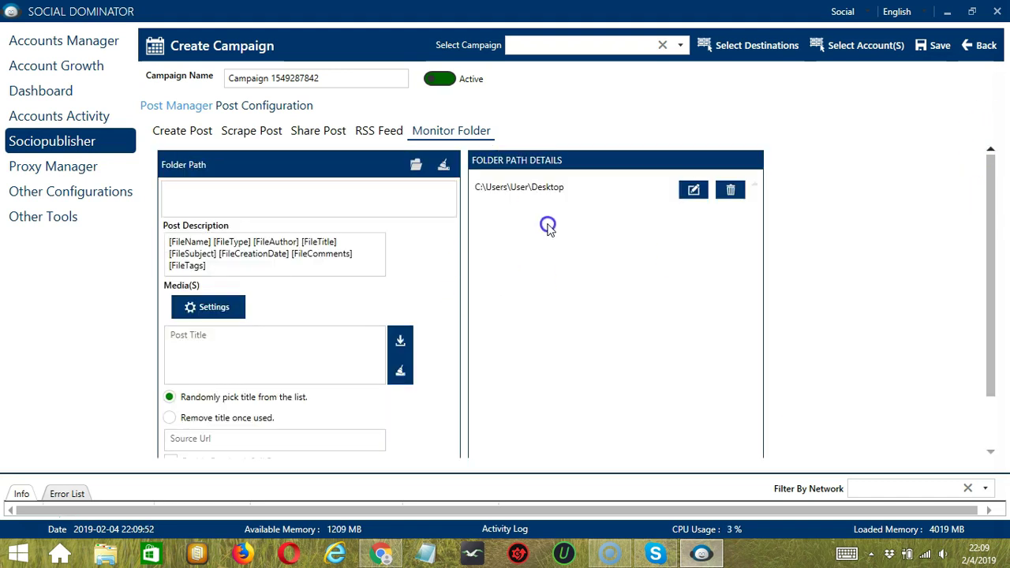
{"action": "left_click", "coordinate": [692, 191]}
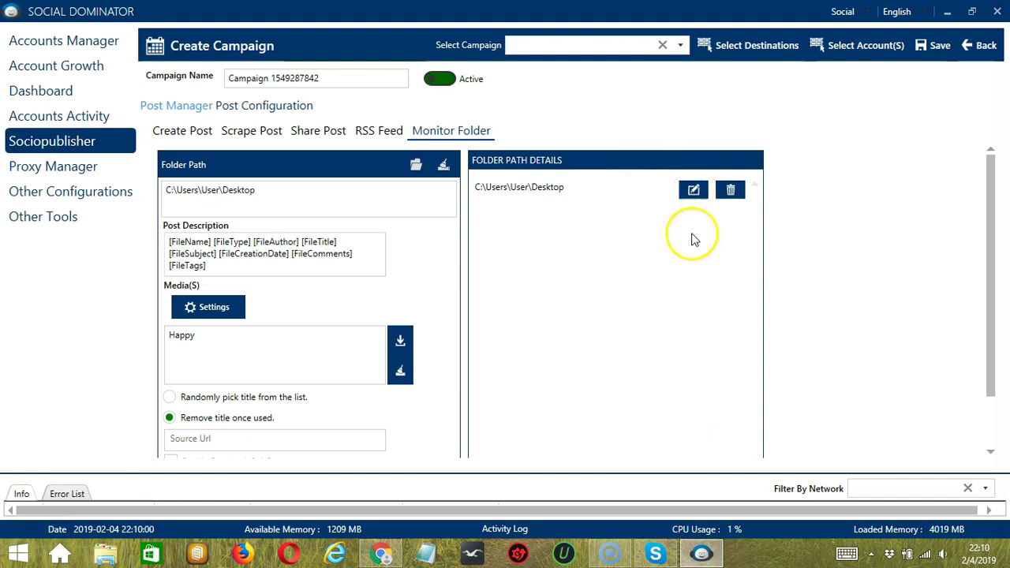
{"action": "left_click", "coordinate": [731, 191]}
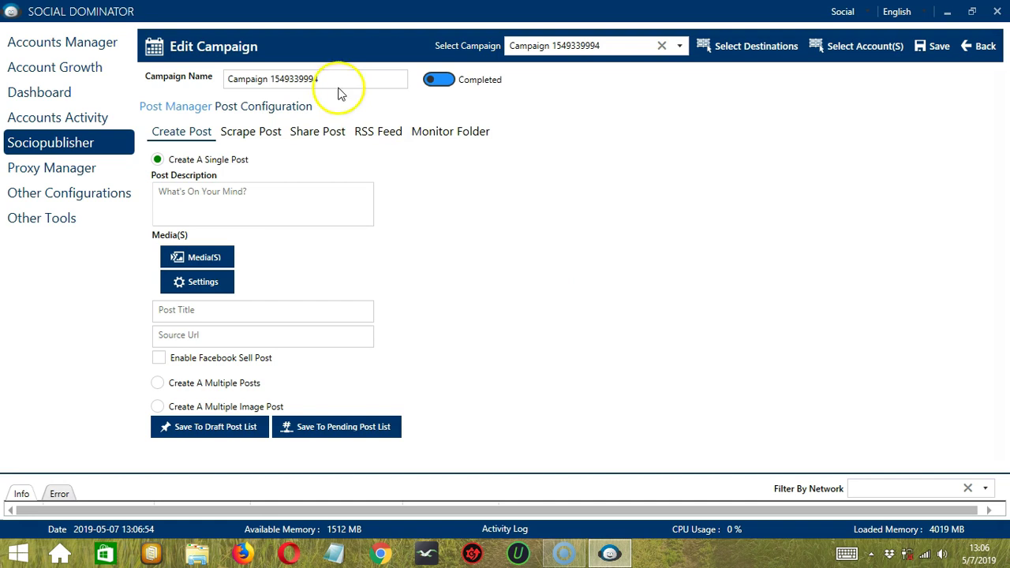
- Open the Job Configuration panel from Post Configuration
{"action": "left_click", "coordinate": [273, 110]}
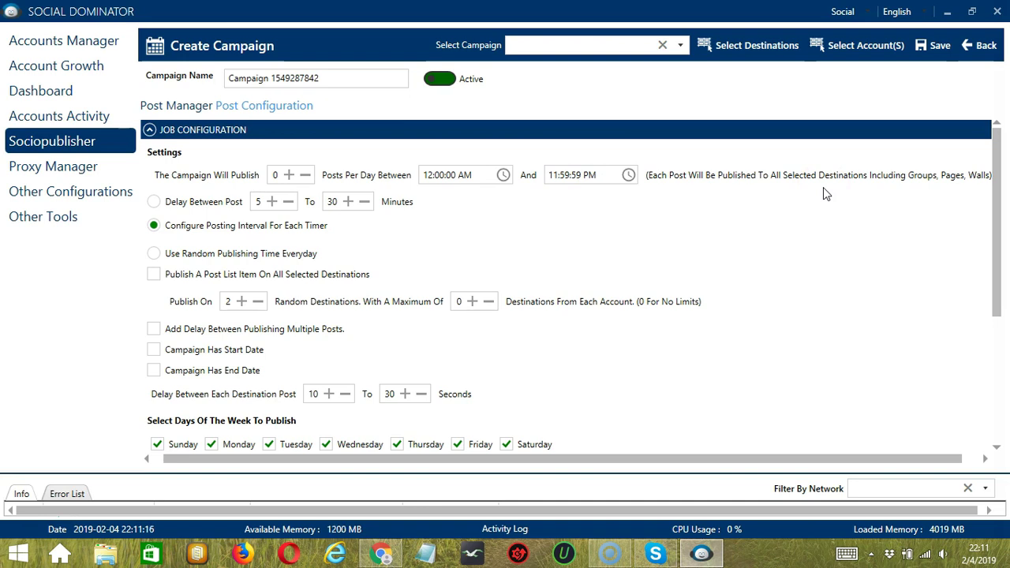
- Use random daily publishing times, publish to all selected destinations, add post delays, and enable a start date
{"action": "left_click", "coordinate": [891, 218]}
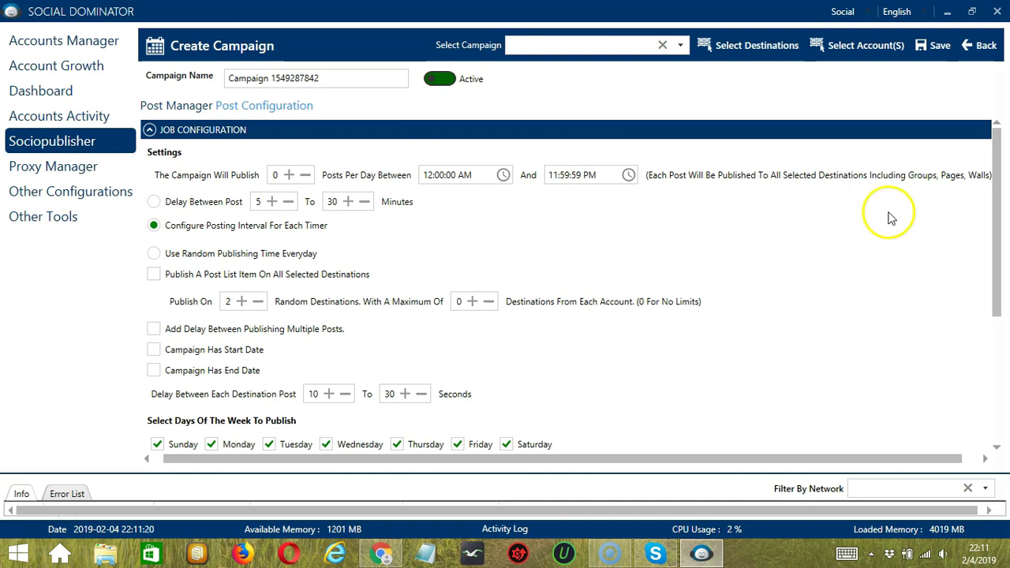
{"action": "left_click", "coordinate": [154, 202]}
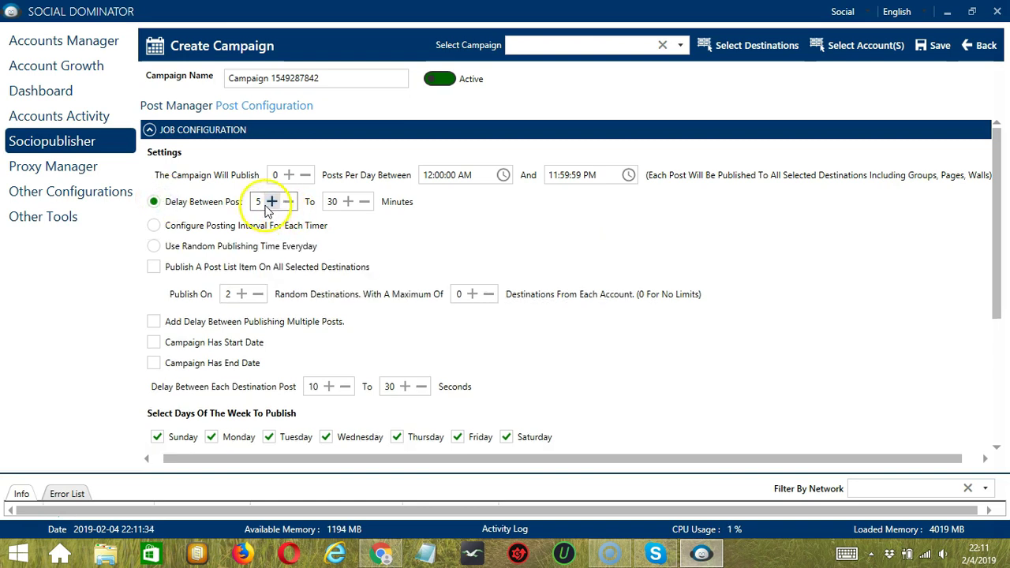
{"action": "left_click", "coordinate": [176, 229]}
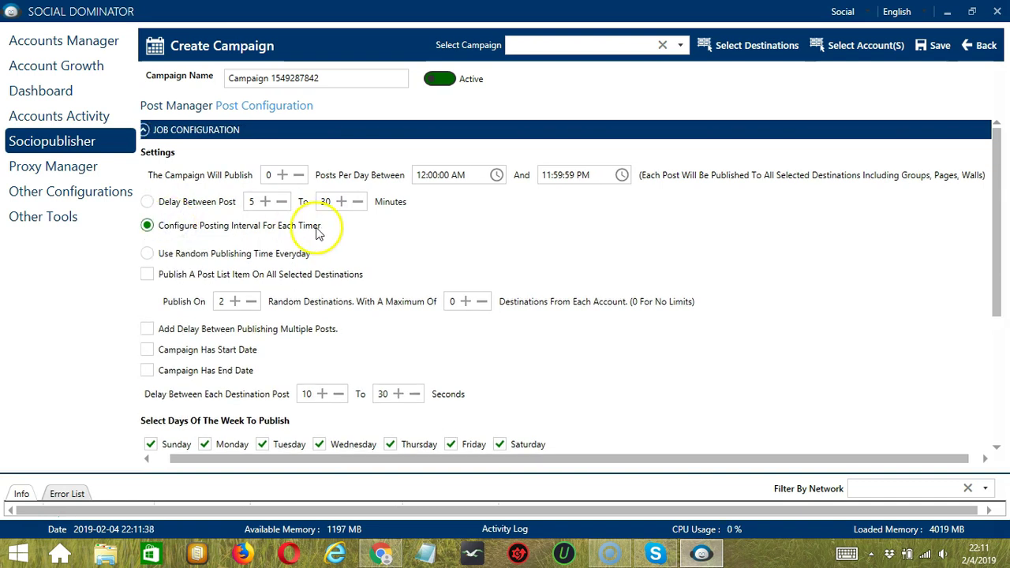
{"action": "left_click", "coordinate": [206, 259]}
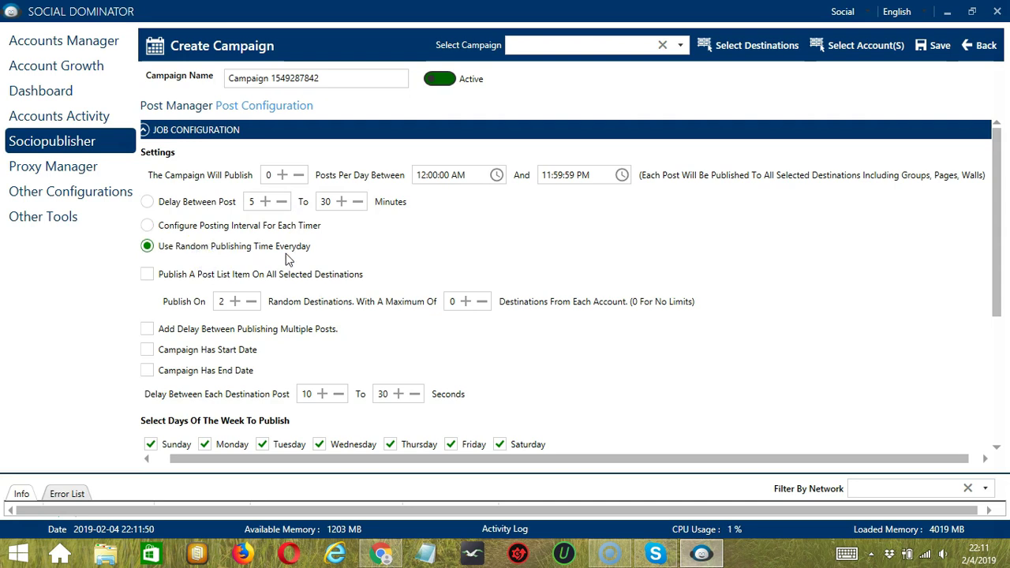
{"action": "left_click", "coordinate": [146, 274]}
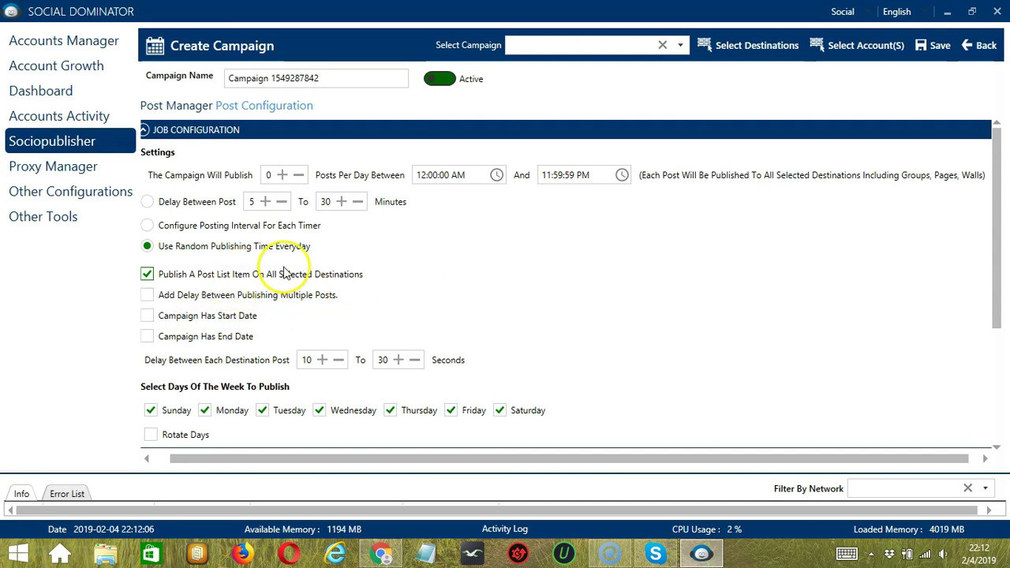
{"action": "left_click", "coordinate": [170, 294]}
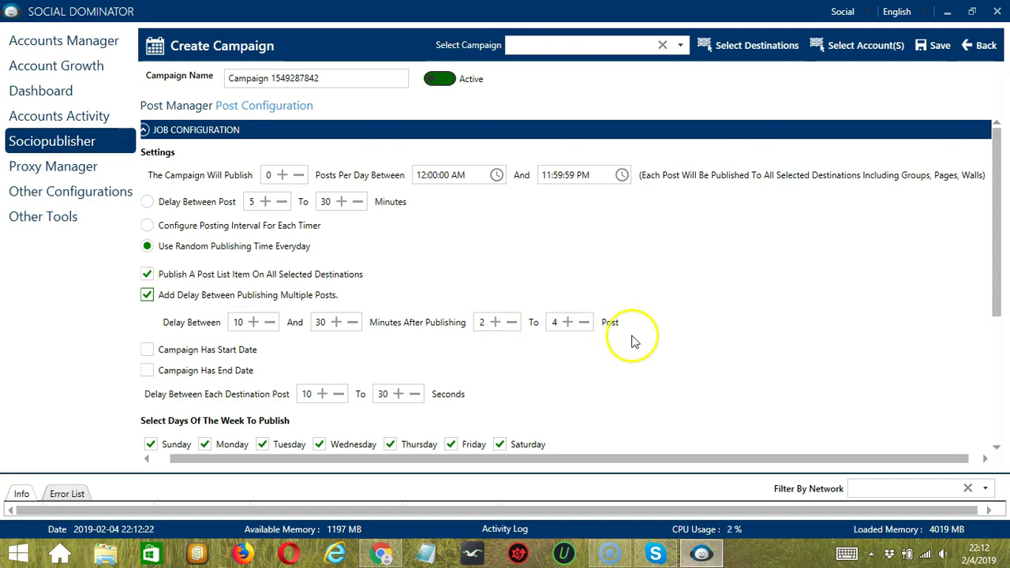
{"action": "scroll", "coordinate": [152, 246], "scroll_direction": "down", "scroll_amount": 3}
{"action": "left_click", "coordinate": [148, 244]}
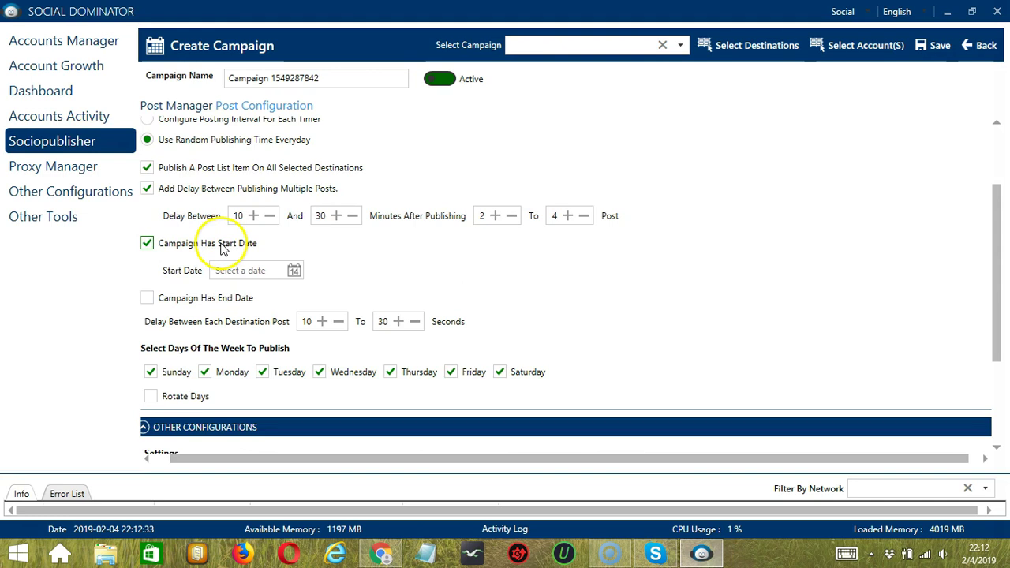
- Set the campaign start date to 2/5/2019 and enable an end date of 2/7/2019
{"action": "left_click", "coordinate": [264, 270]}
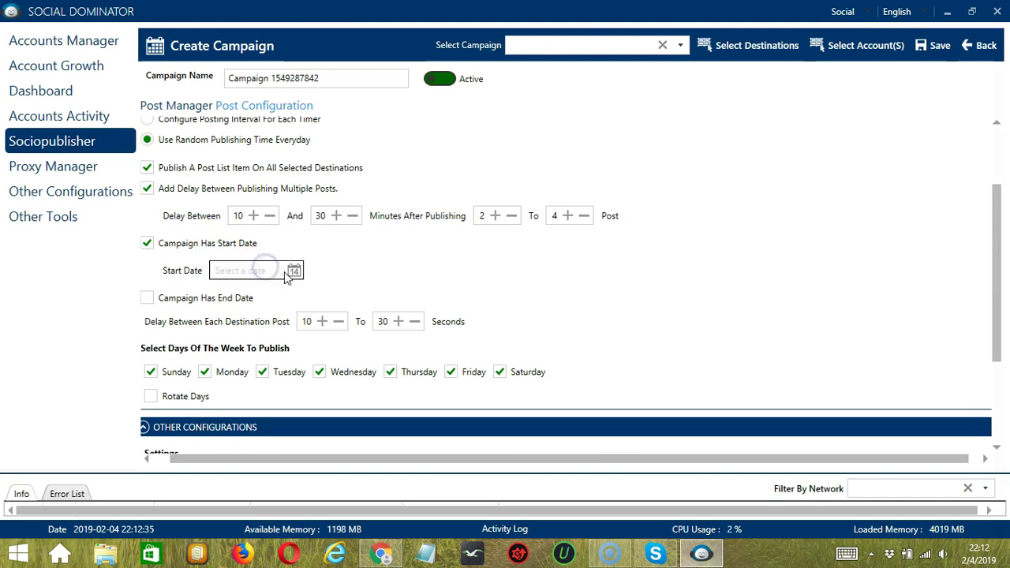
{"action": "left_click", "coordinate": [293, 271]}
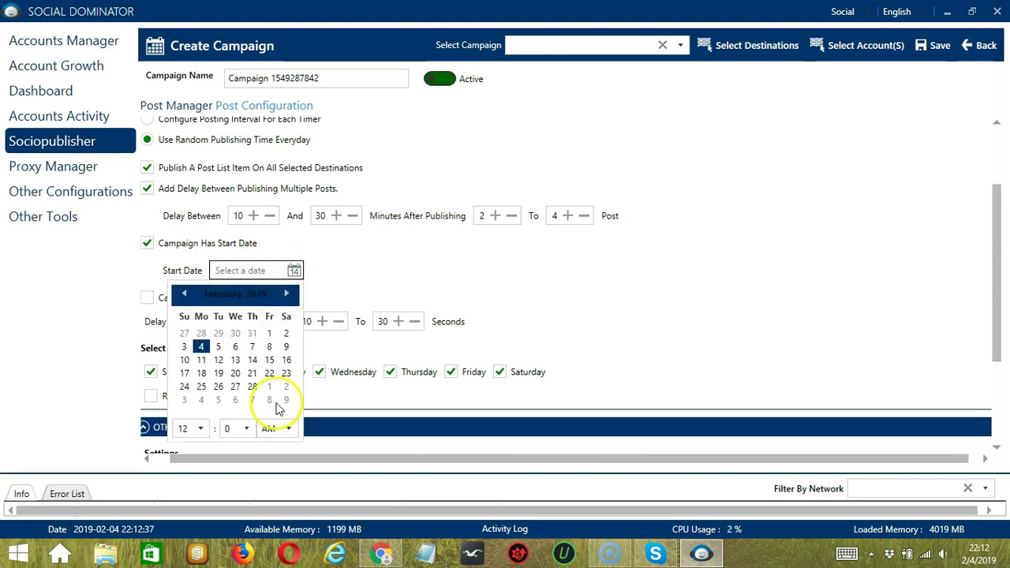
{"action": "left_click", "coordinate": [220, 348]}
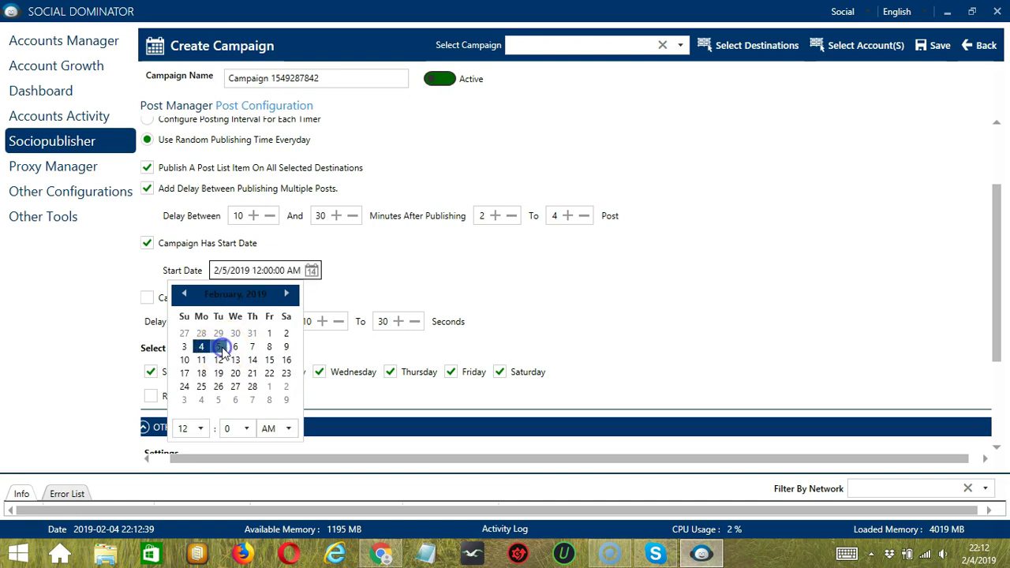
{"action": "left_click", "coordinate": [147, 298]}
{"action": "left_click", "coordinate": [229, 322]}
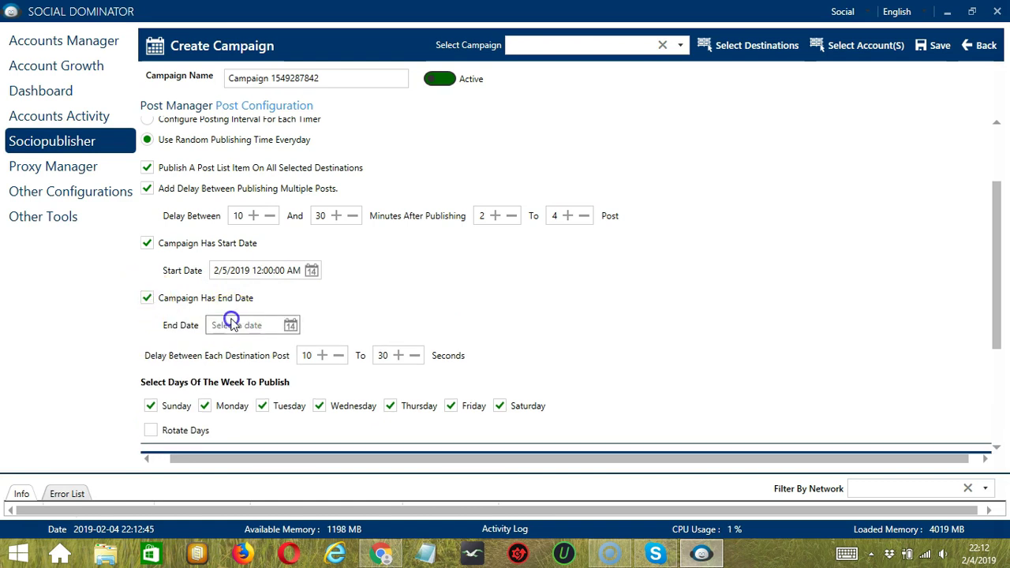
{"action": "left_click", "coordinate": [290, 326]}
{"action": "left_click", "coordinate": [247, 401]}
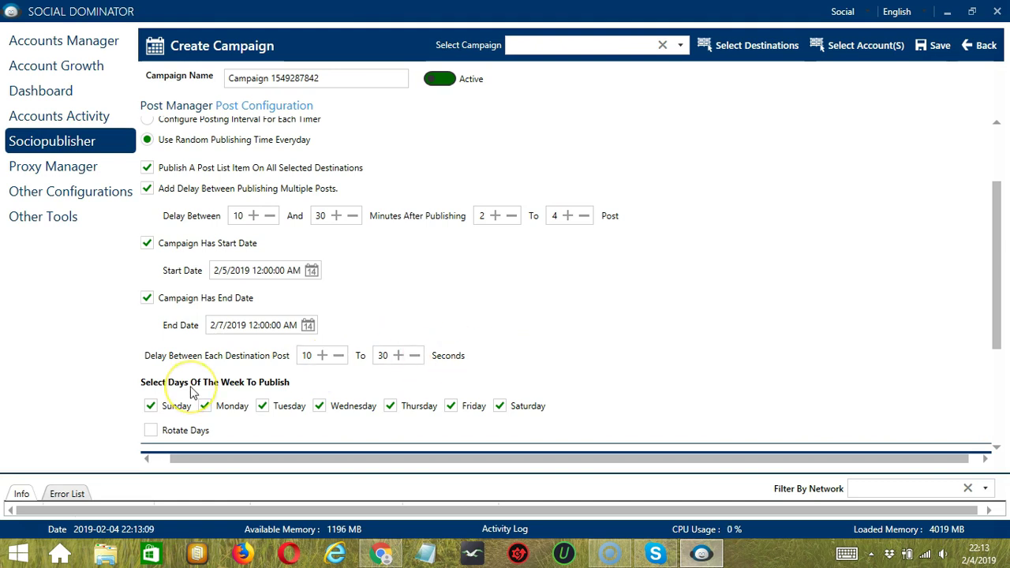
- Exclude Tuesday from the publishing days and turn on Rotate Days
{"action": "left_click", "coordinate": [265, 408]}
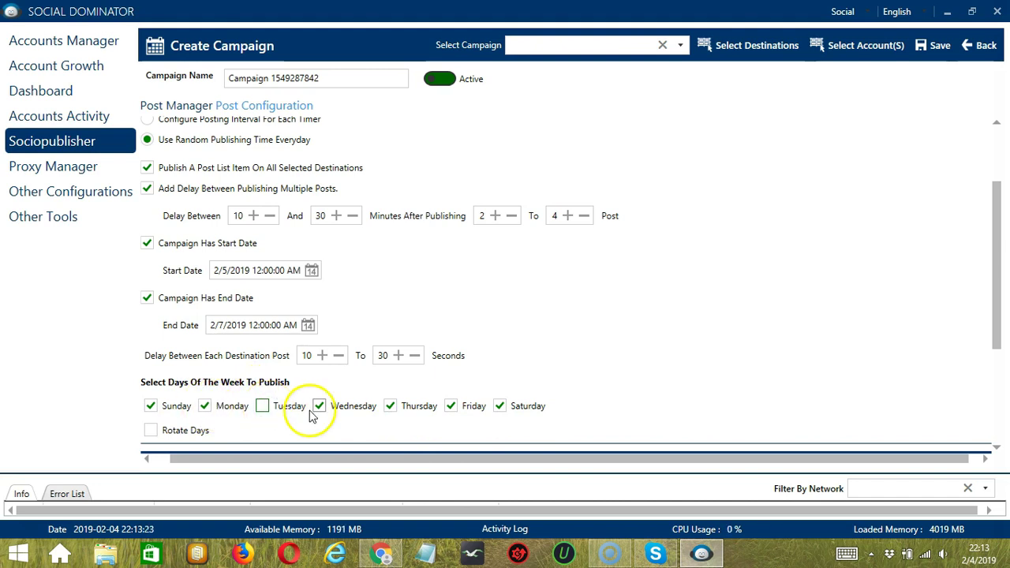
{"action": "scroll", "coordinate": [309, 409], "scroll_direction": "down", "scroll_amount": 3}
{"action": "left_click", "coordinate": [170, 246]}
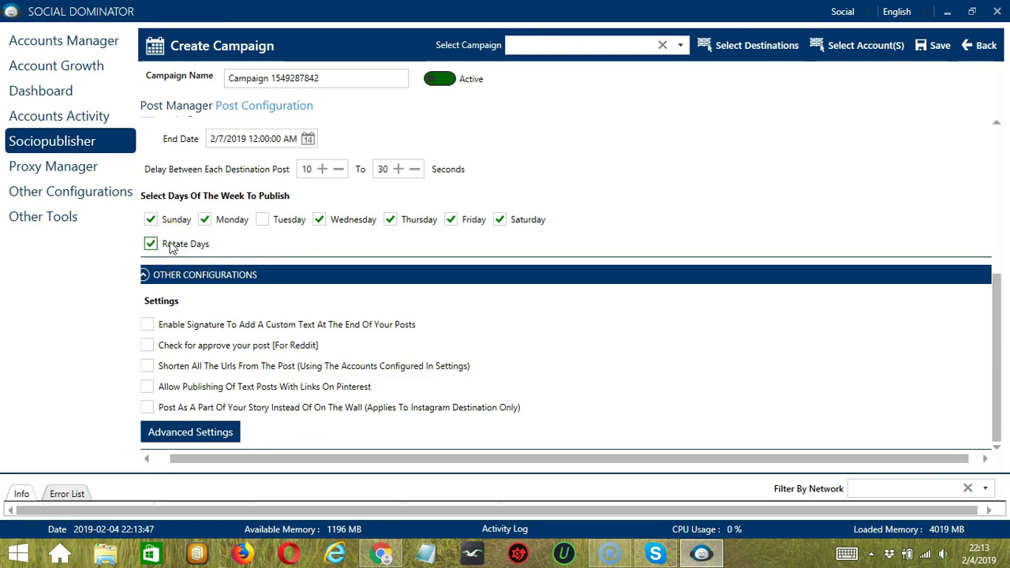
{"action": "scroll", "coordinate": [237, 272], "scroll_direction": "left", "scroll_amount": 1}
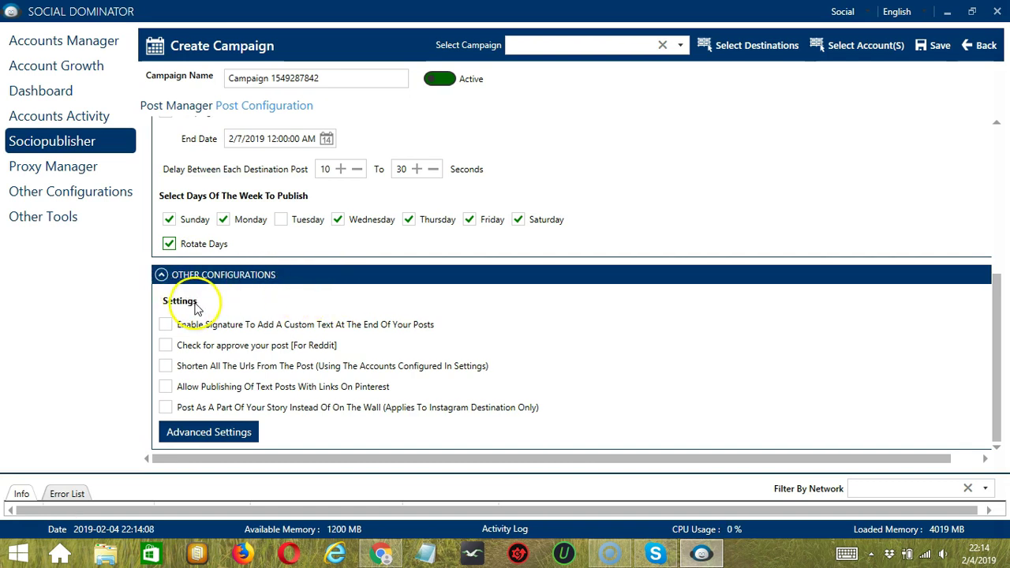
{"action": "scroll", "coordinate": [178, 327], "scroll_direction": "right", "scroll_amount": 1}
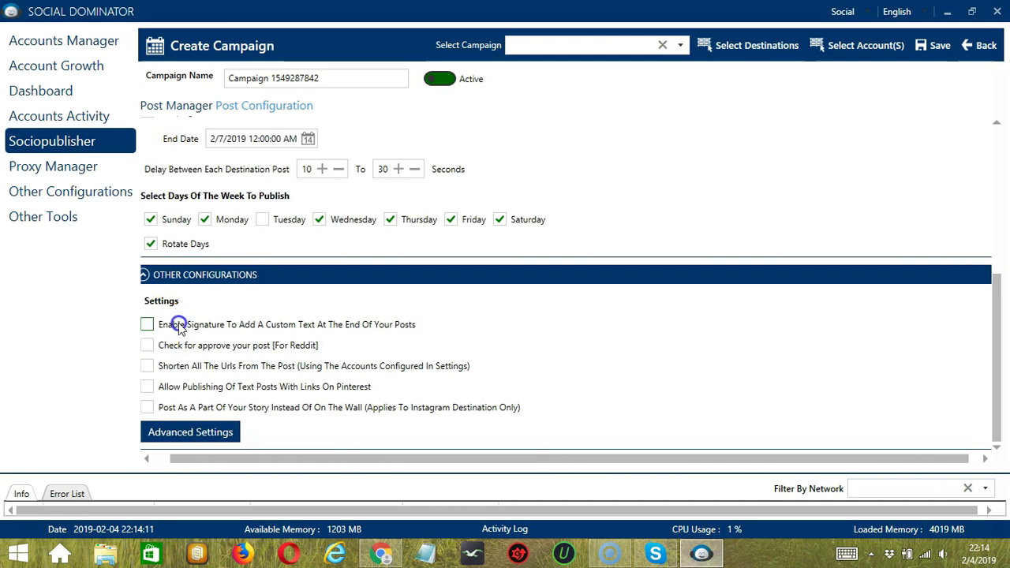
- Enable post signature, Reddit approval, URL shortening, Pinterest link text posts, and Instagram stories
{"action": "left_click", "coordinate": [178, 325]}
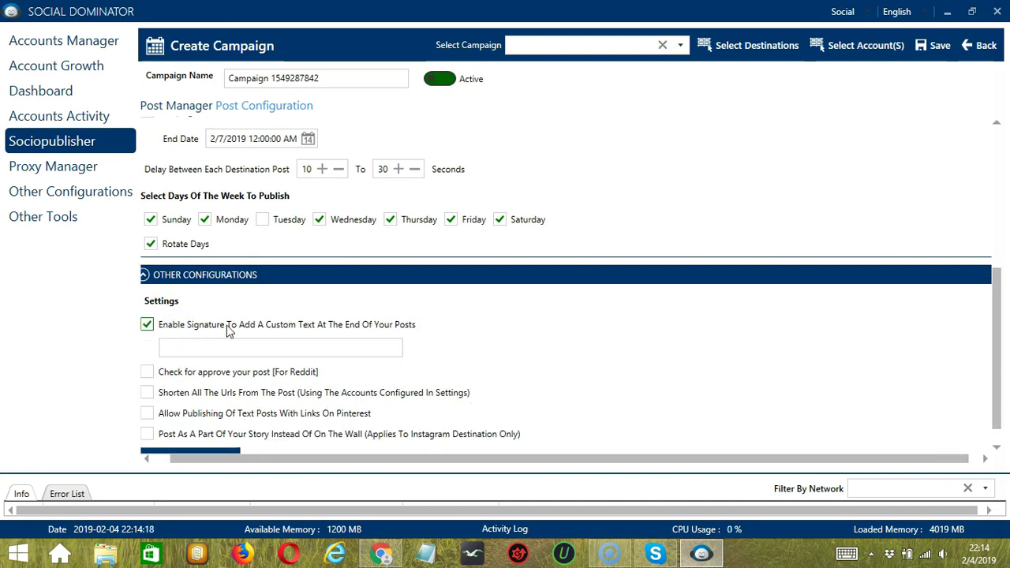
{"action": "scroll", "coordinate": [227, 330], "scroll_direction": "down", "scroll_amount": 1}
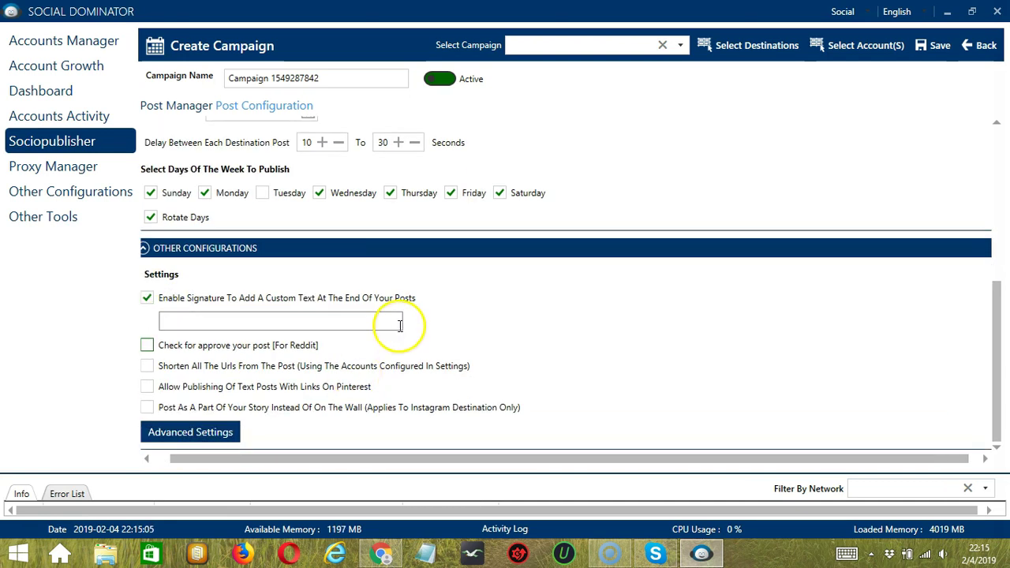
{"action": "left_click", "coordinate": [199, 349]}
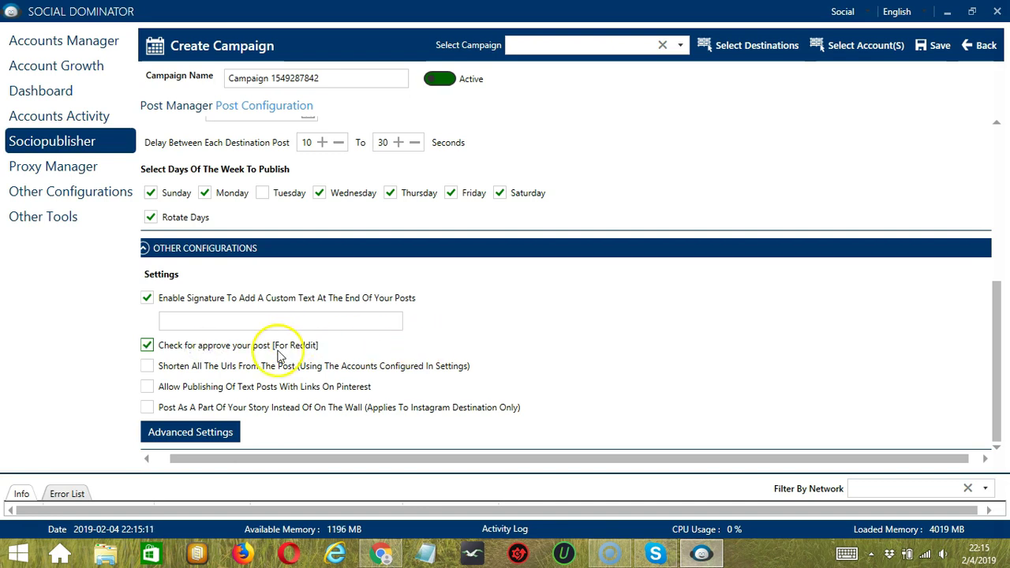
{"action": "left_click", "coordinate": [182, 367]}
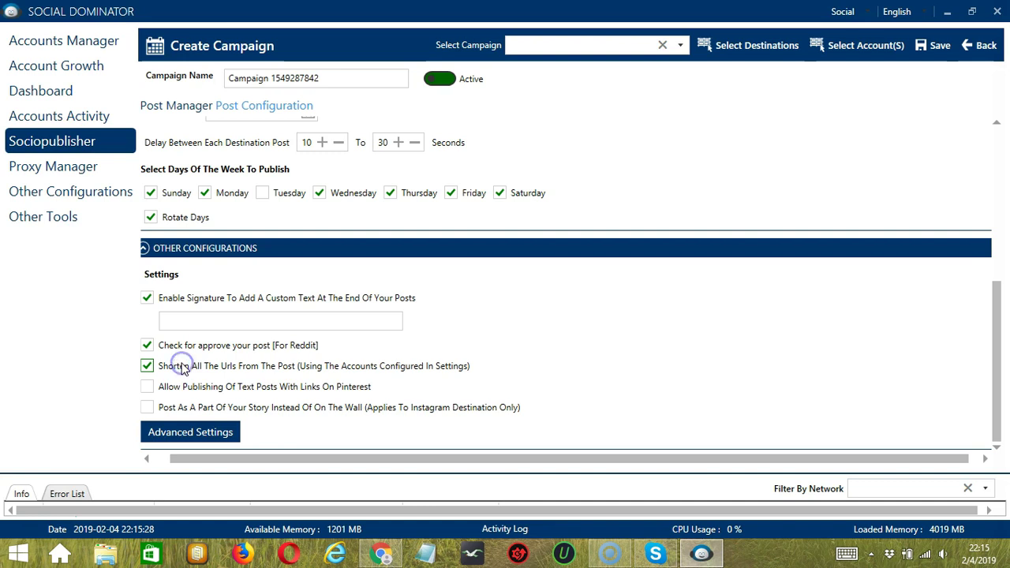
{"action": "left_click", "coordinate": [181, 390]}
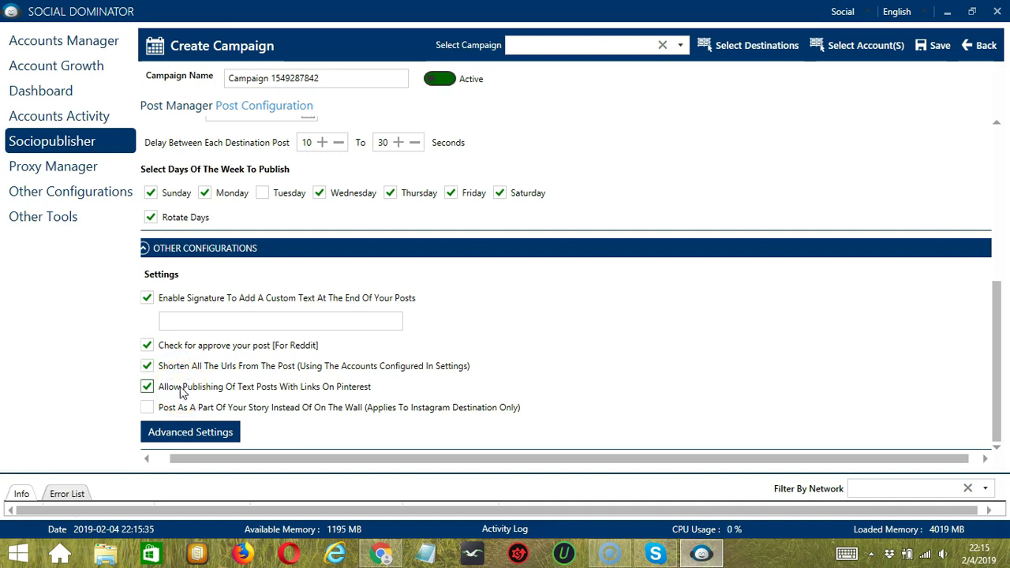
{"action": "left_click", "coordinate": [304, 408]}
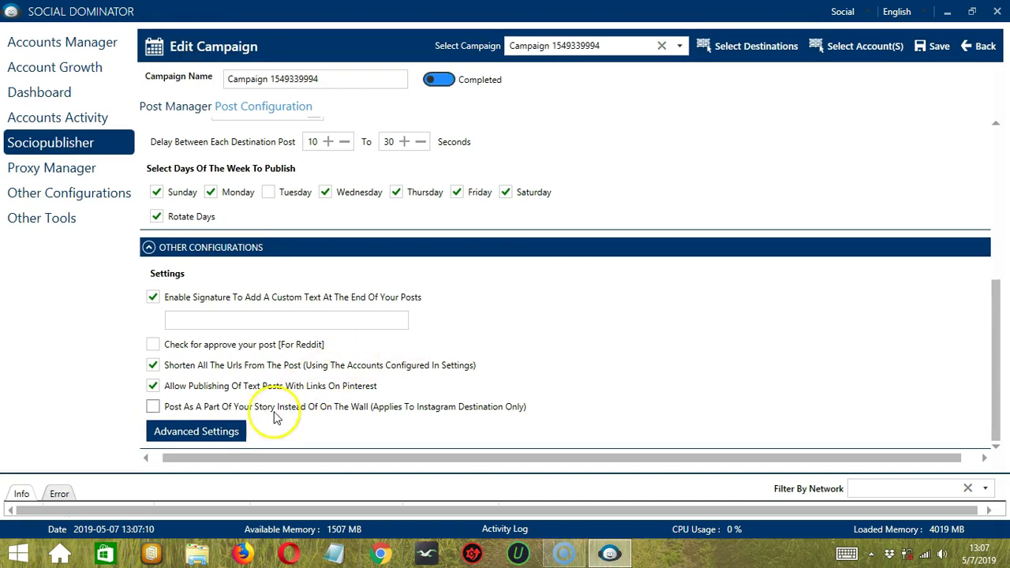
- In Advanced Settings' Tumblr tab, enable Remove Tags From Post Text and Automatic Hashtags
{"action": "left_click", "coordinate": [236, 433]}
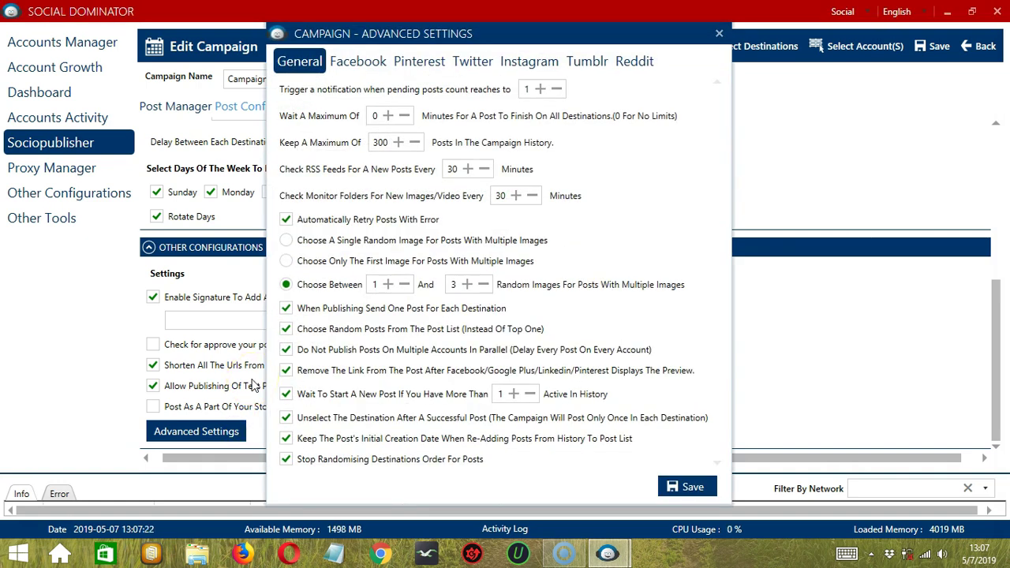
{"action": "left_click", "coordinate": [588, 66]}
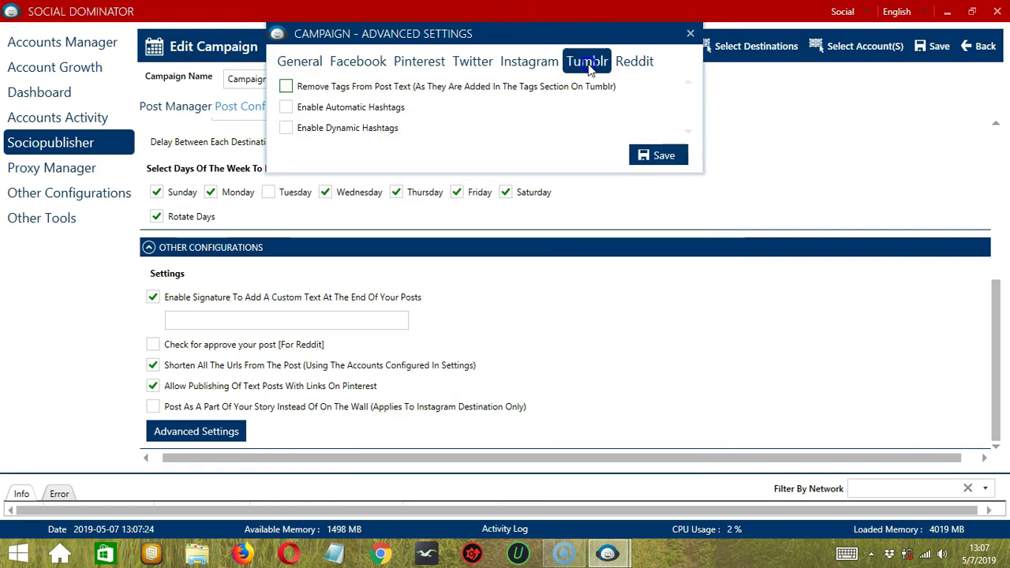
{"action": "left_click", "coordinate": [285, 87]}
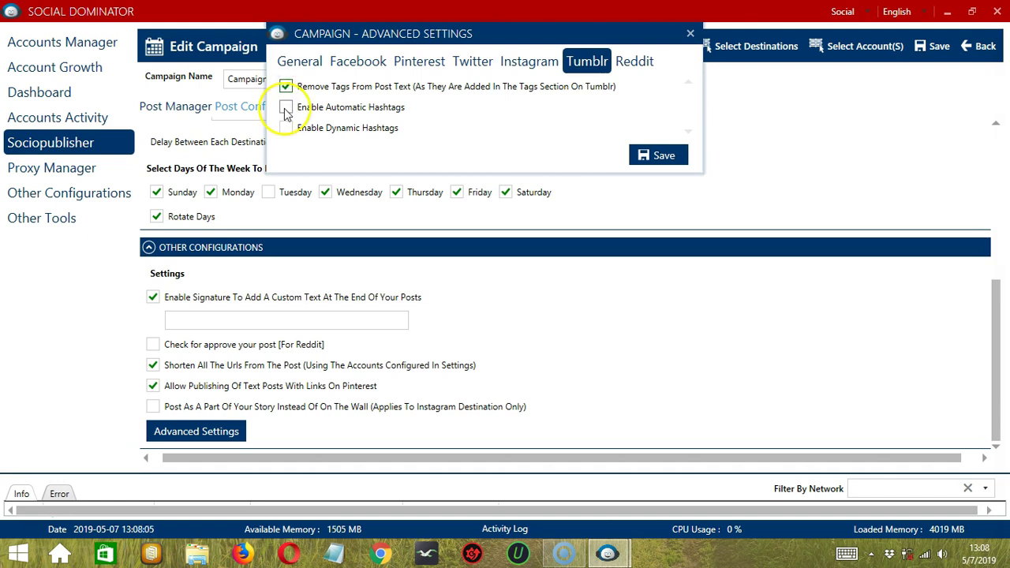
{"action": "left_click", "coordinate": [286, 108]}
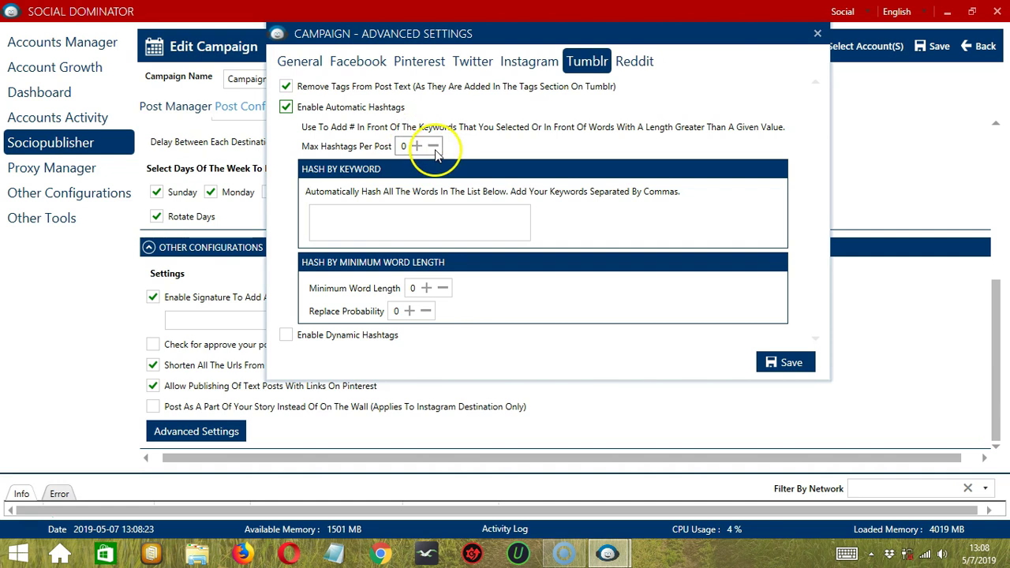
- Work in the hashtag keywords box, then enable Tumblr Dynamic Hashtags
{"action": "left_click", "coordinate": [352, 220]}
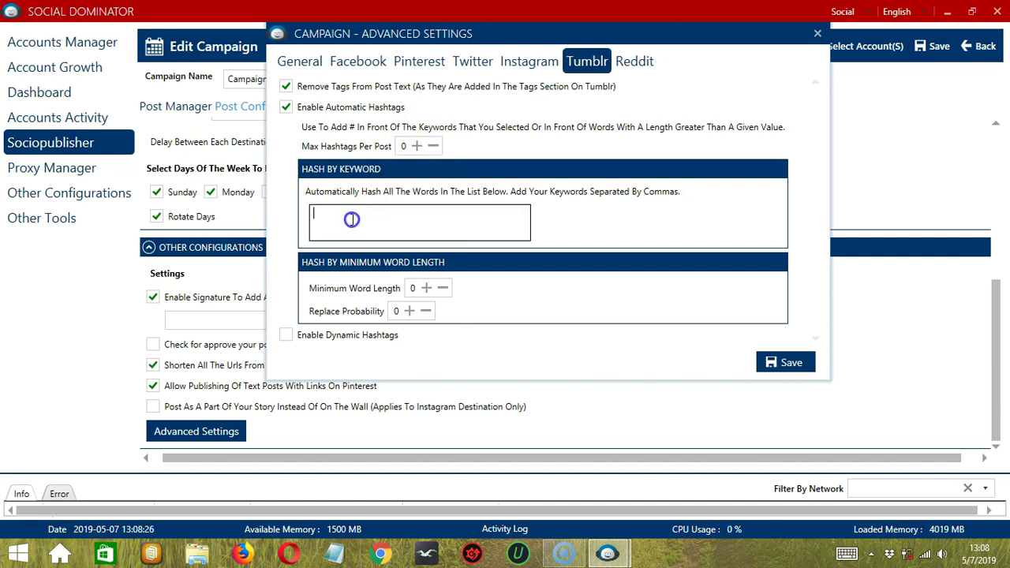
{"action": "left_click", "coordinate": [363, 220]}
{"action": "left_click_drag", "start_coordinate": [310, 221], "coordinate": [397, 213]}
{"action": "left_click", "coordinate": [367, 214]}
{"action": "left_click", "coordinate": [286, 336]}
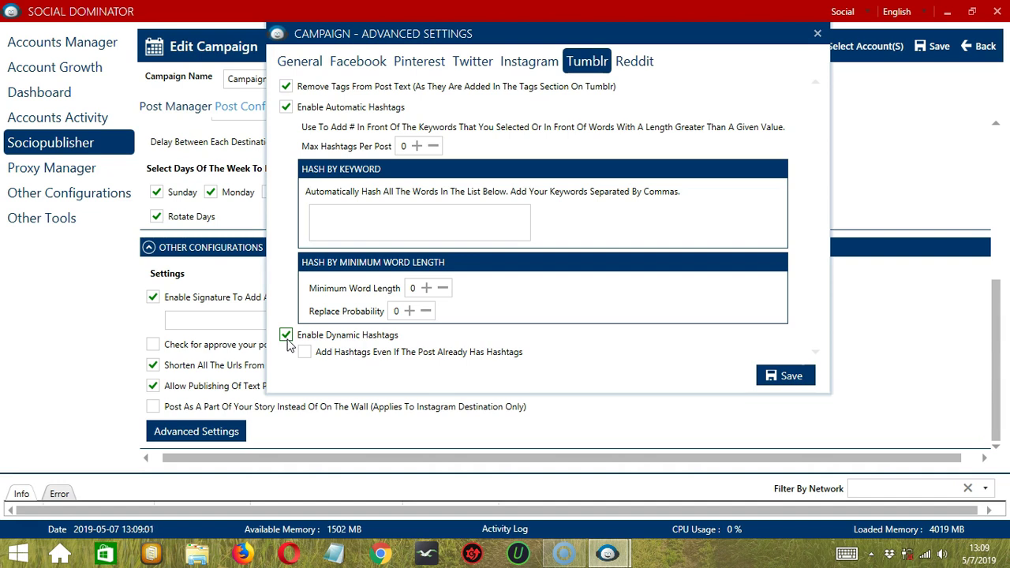
- Add hashtags even to posts that already have them, and save the Advanced Settings
{"action": "left_click", "coordinate": [304, 352]}
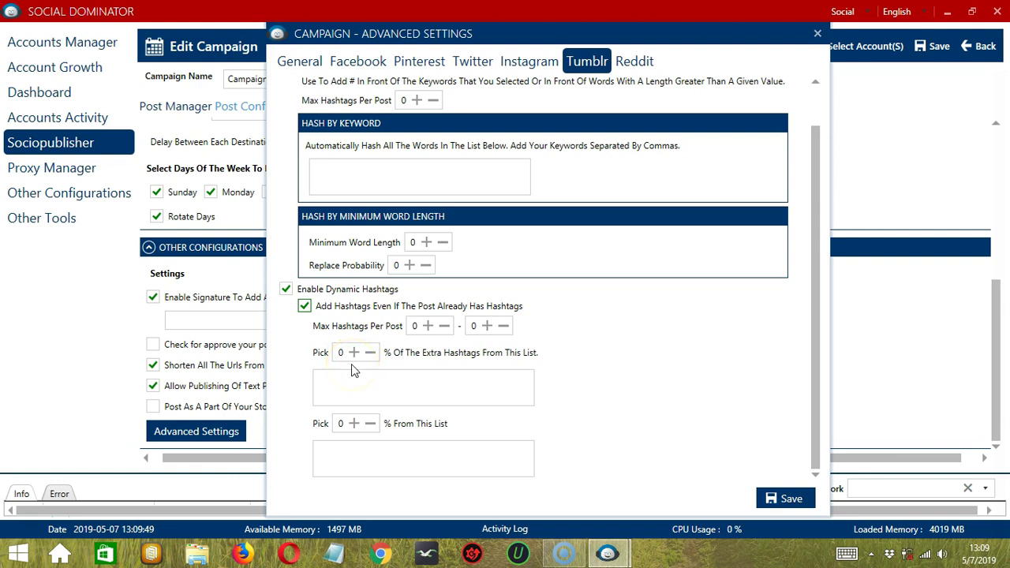
{"action": "left_click", "coordinate": [378, 385]}
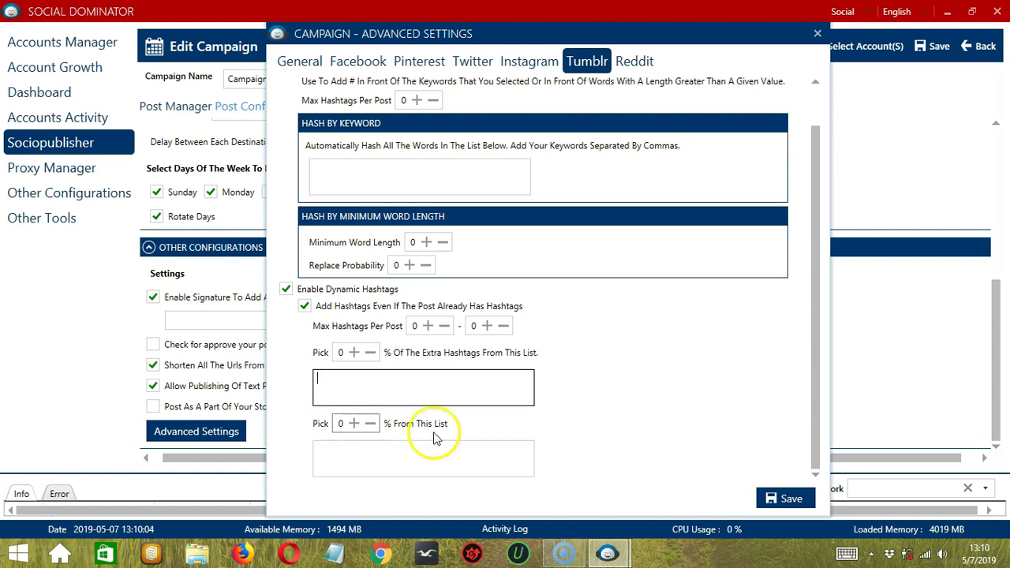
{"action": "left_click", "coordinate": [785, 499]}
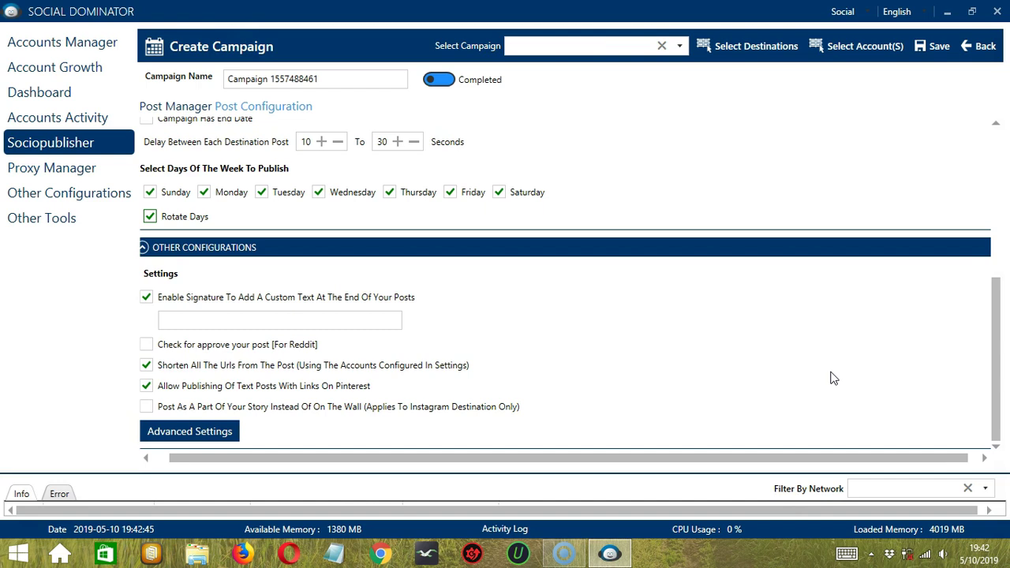
{"action": "left_click", "coordinate": [740, 49]}
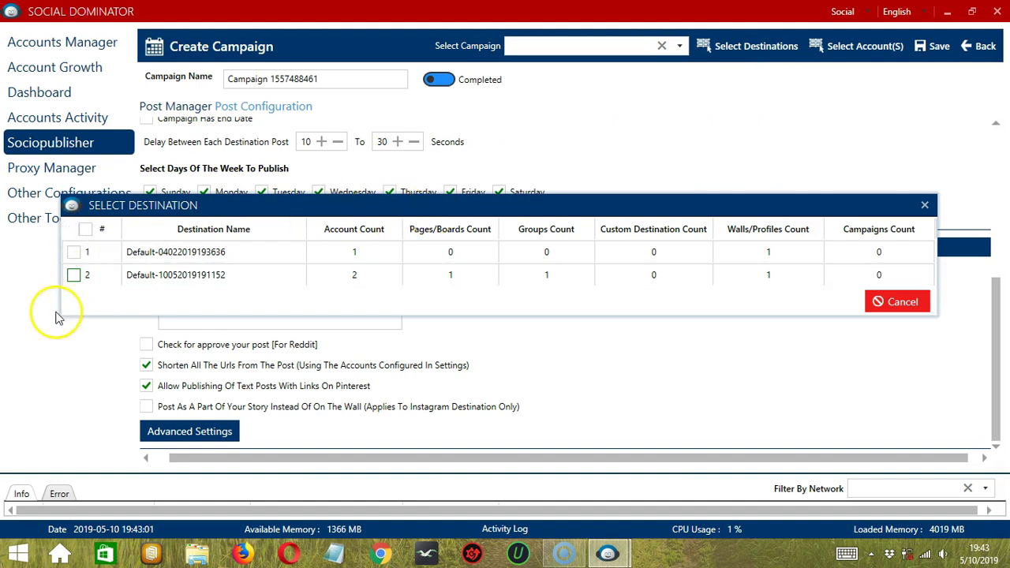
{"action": "left_click", "coordinate": [73, 275]}
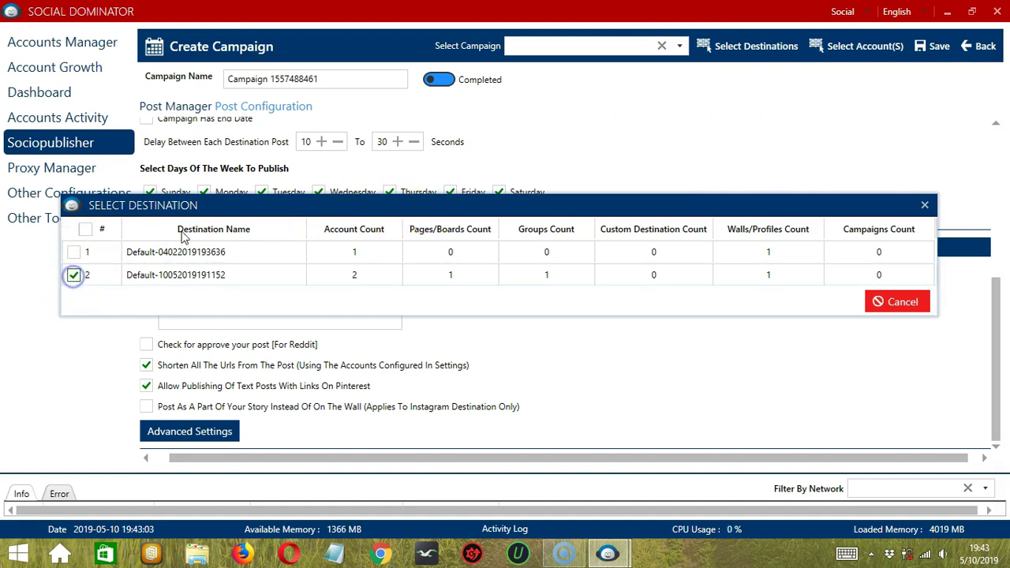
{"action": "left_click", "coordinate": [925, 205]}
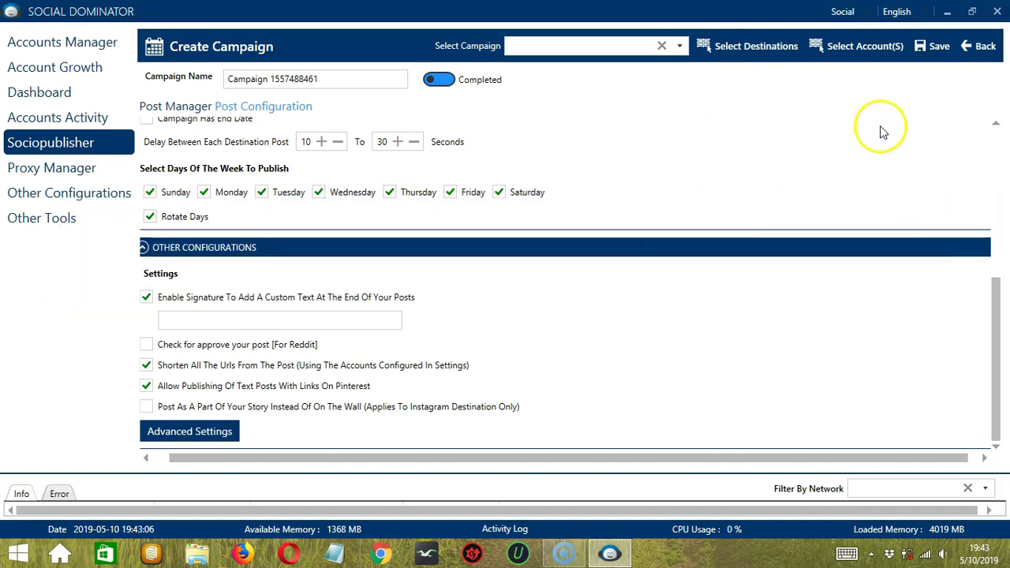
- Create a new destination using the Tumblr account's single page (1/1) and save it
{"action": "left_click", "coordinate": [866, 46]}
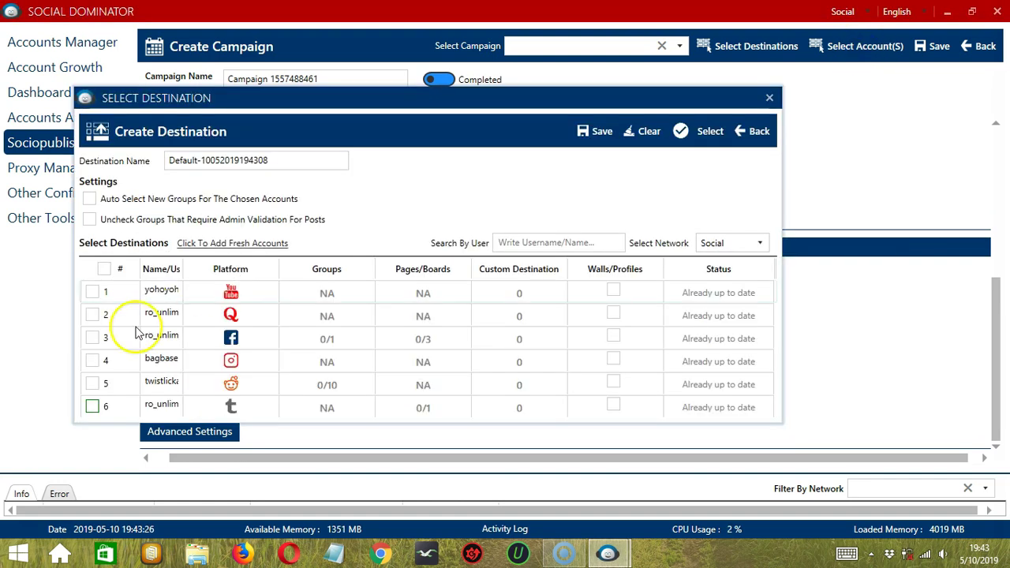
{"action": "left_click", "coordinate": [91, 407]}
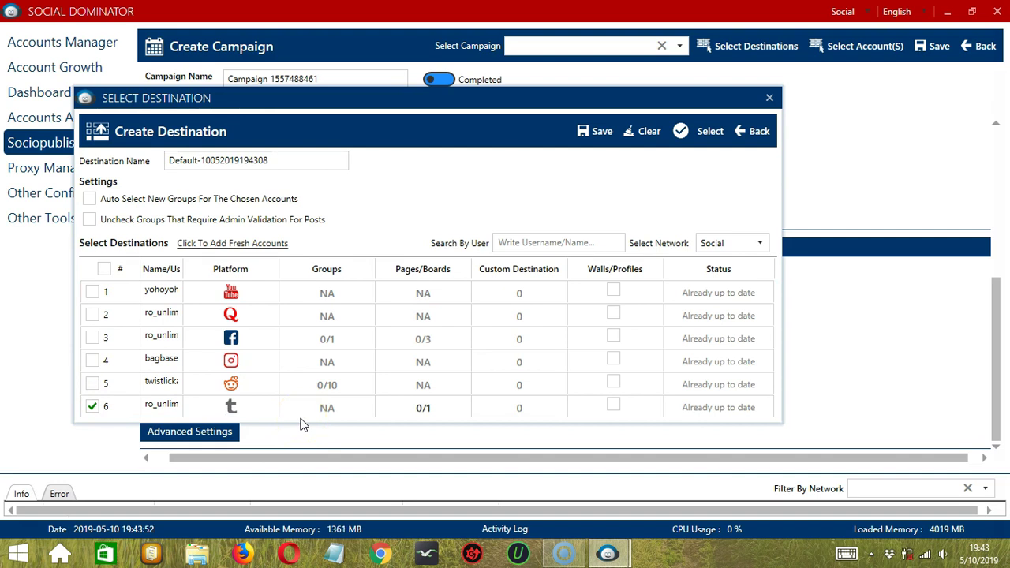
{"action": "left_click", "coordinate": [412, 412]}
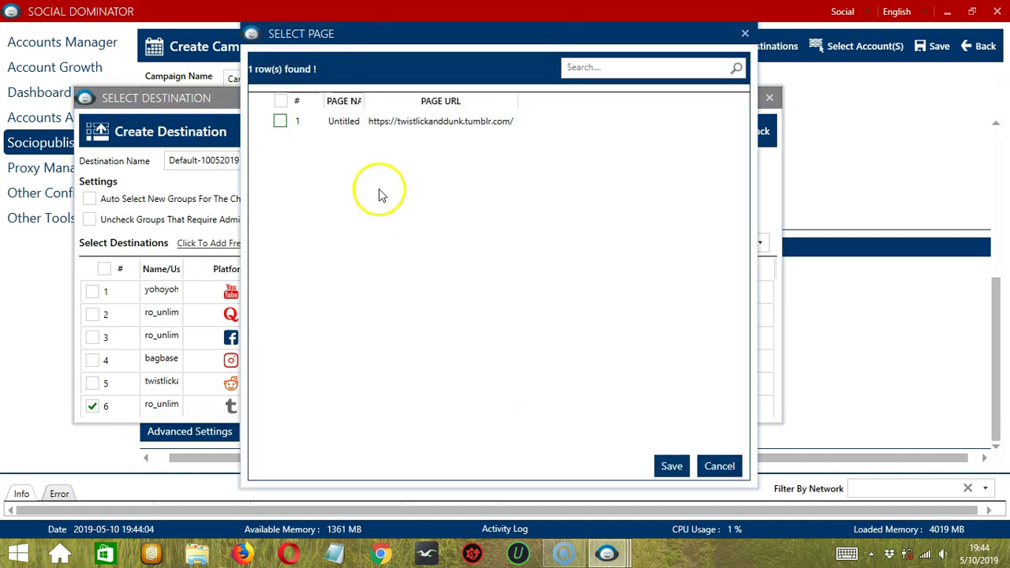
{"action": "left_click", "coordinate": [280, 120]}
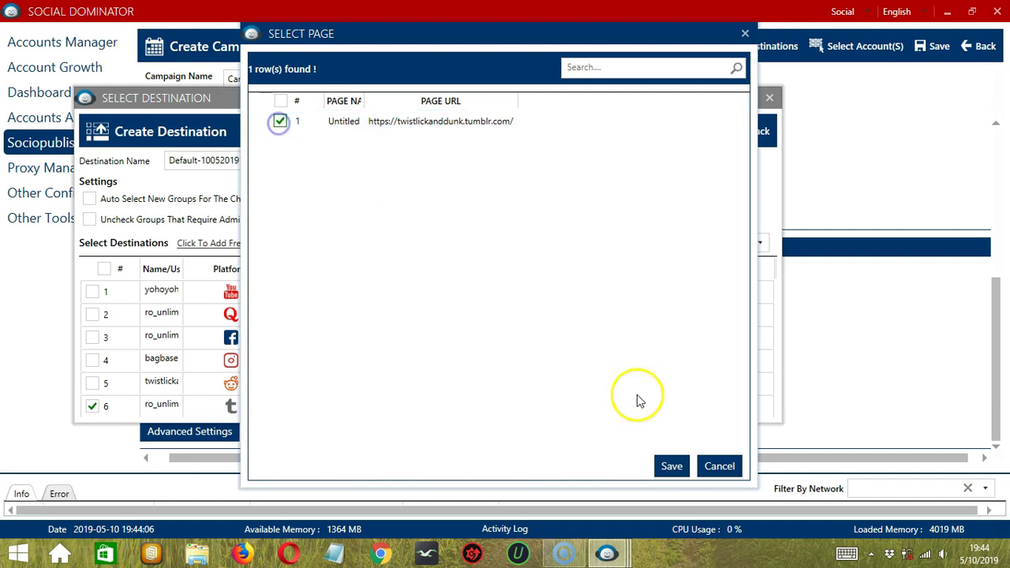
{"action": "left_click", "coordinate": [671, 467]}
{"action": "left_click", "coordinate": [597, 131]}
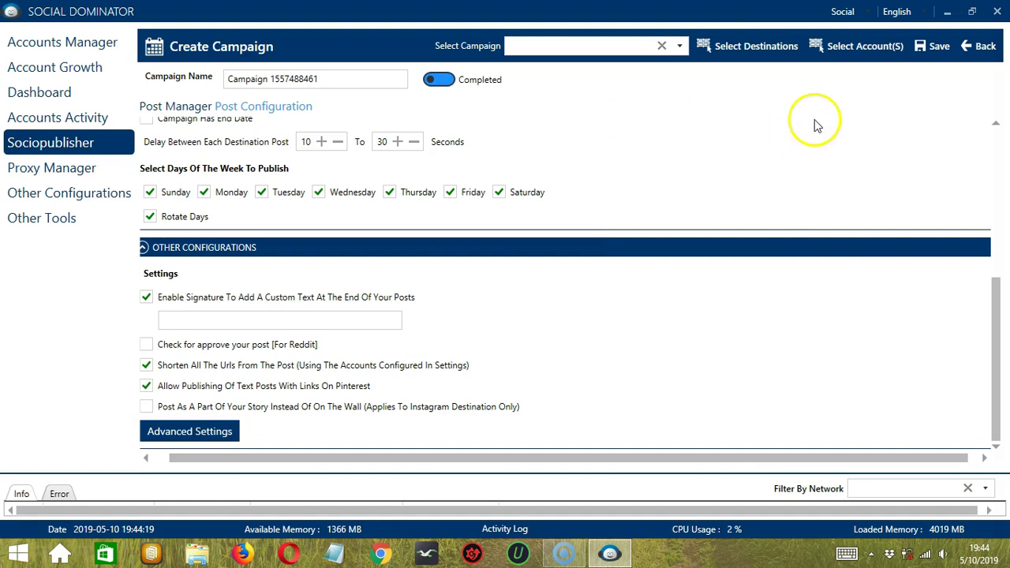
{"action": "left_click", "coordinate": [938, 47]}
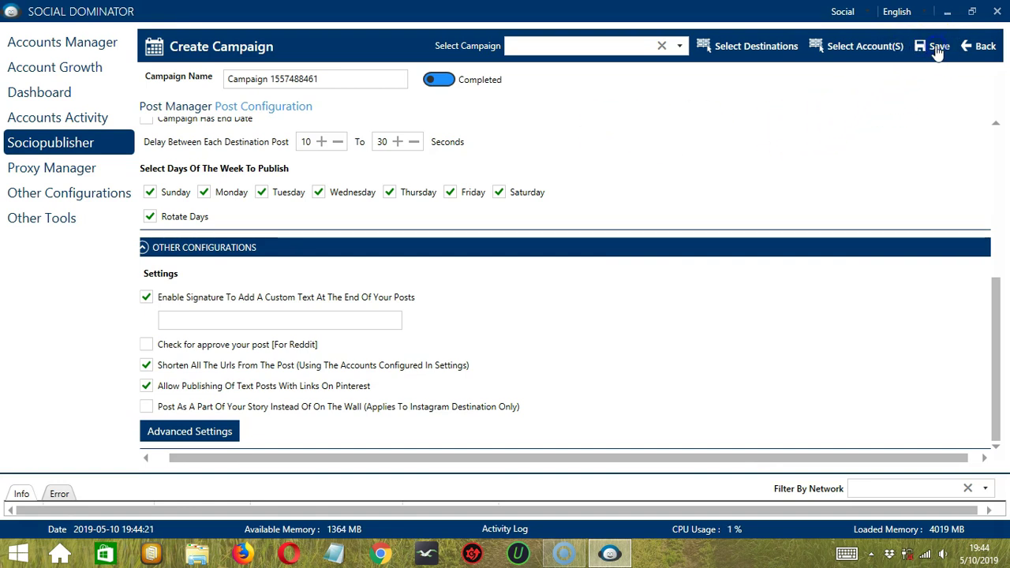